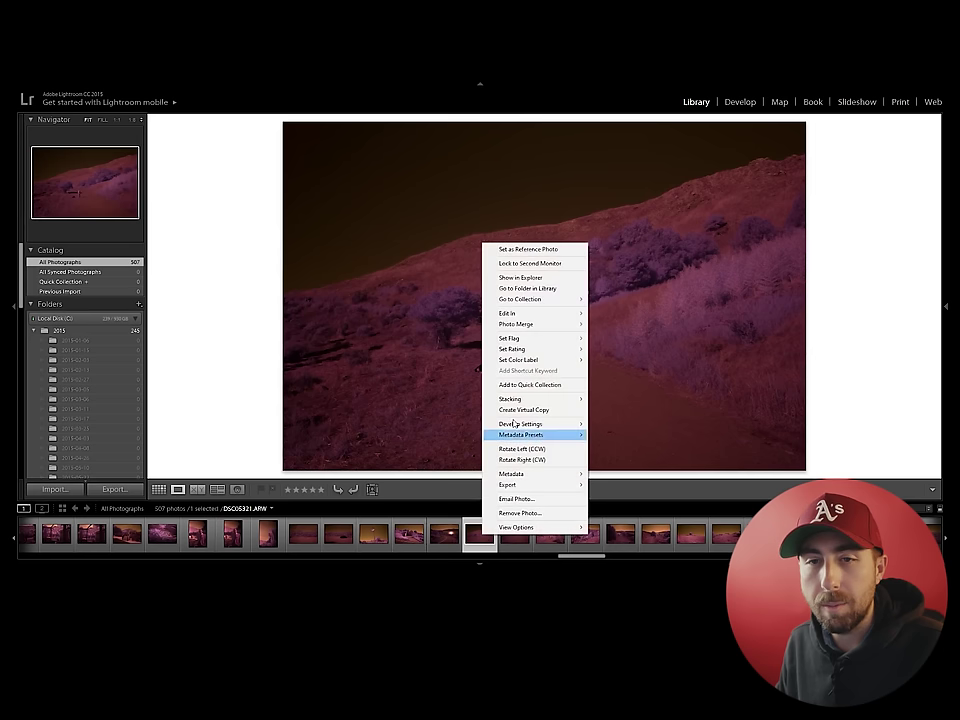
Open the selected infrared hillside photo in Photoshop and unlock its background layer.
mouse_move(537, 314)
click(619, 315)
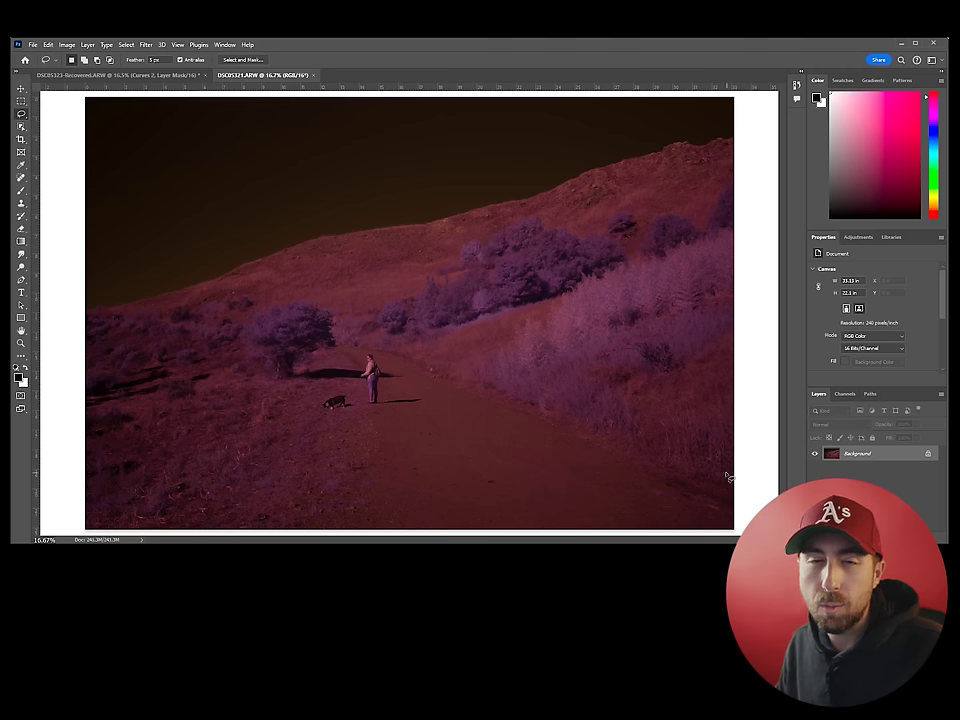
click(928, 456)
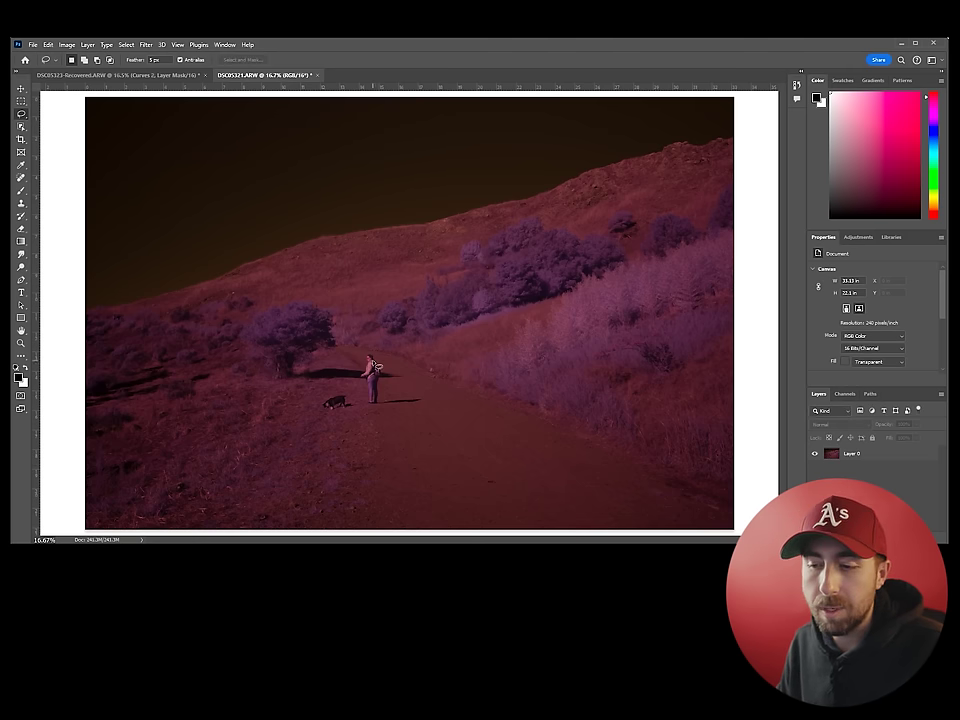
key(v)
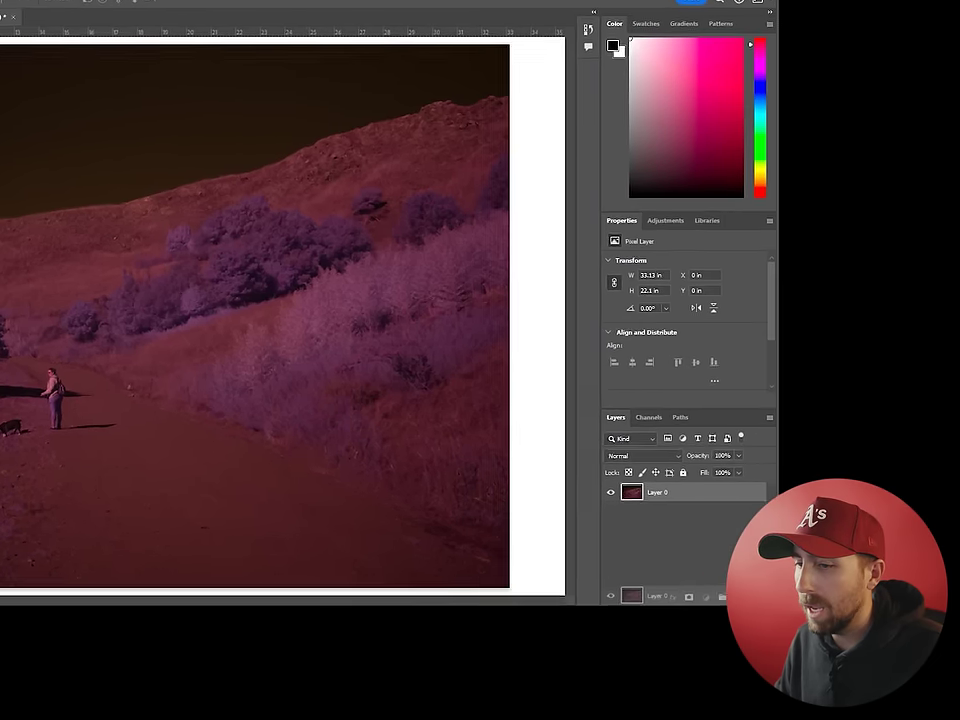
Duplicate the photo layer twice and rename the three layers red, green and blue from the top down.
drag(732, 596, 738, 596)
drag(697, 493, 738, 597)
double_click(668, 492)
text(re)
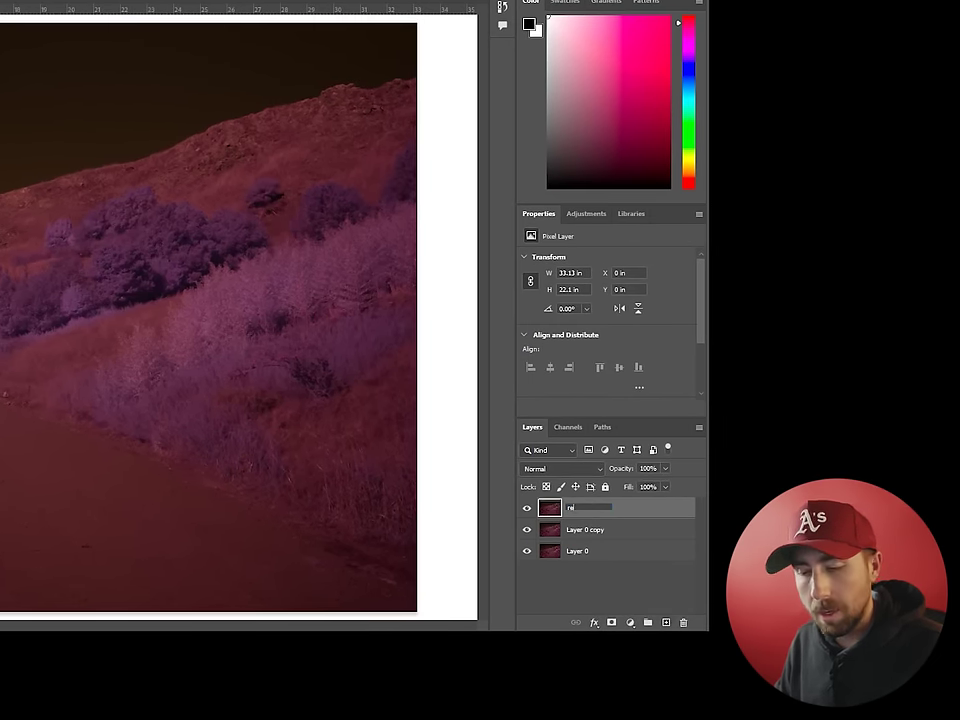
text(d)
double_click(602, 536)
text(c)
text(reen)
key(Tab)
text(blu)
click(600, 508)
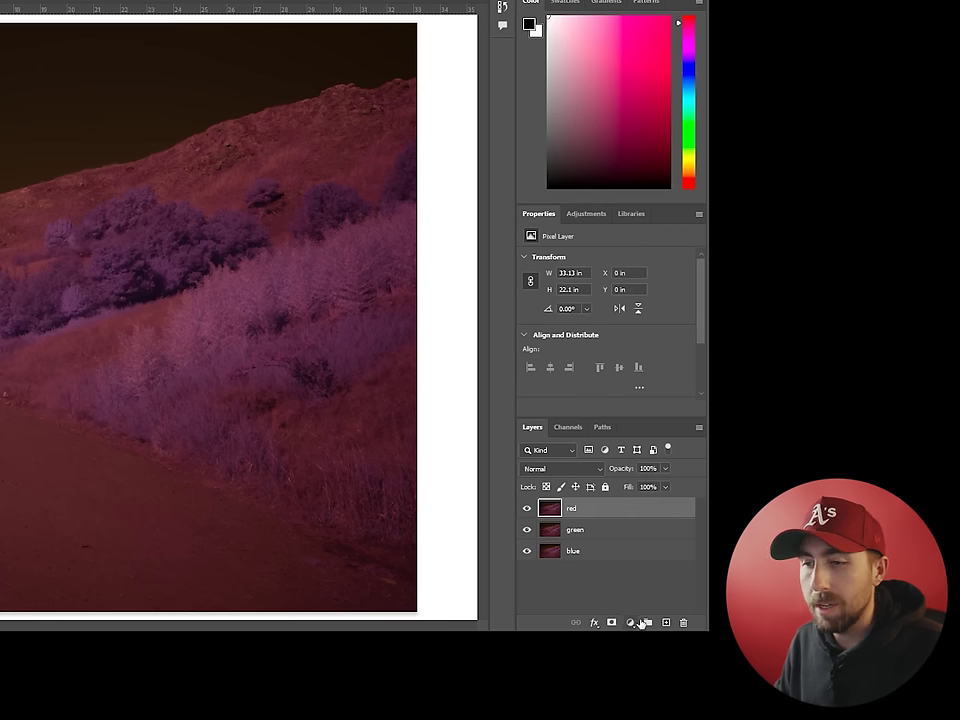
Add a Channel Mixer adjustment above the red layer and set its Green output channel to 100% red and 0% green.
click(635, 624)
click(642, 538)
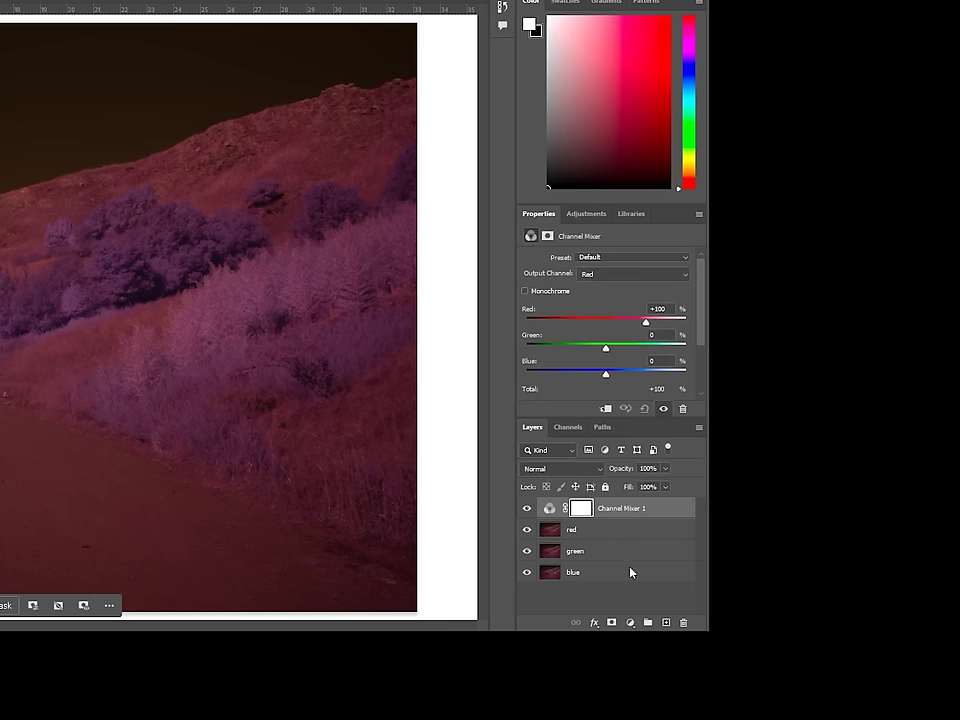
click(620, 280)
click(602, 300)
text(0)
key(Return)
text(100)
key(Return)
Set the Channel Mixer's Blue output channel to 100% red and 0% blue.
click(630, 274)
click(604, 311)
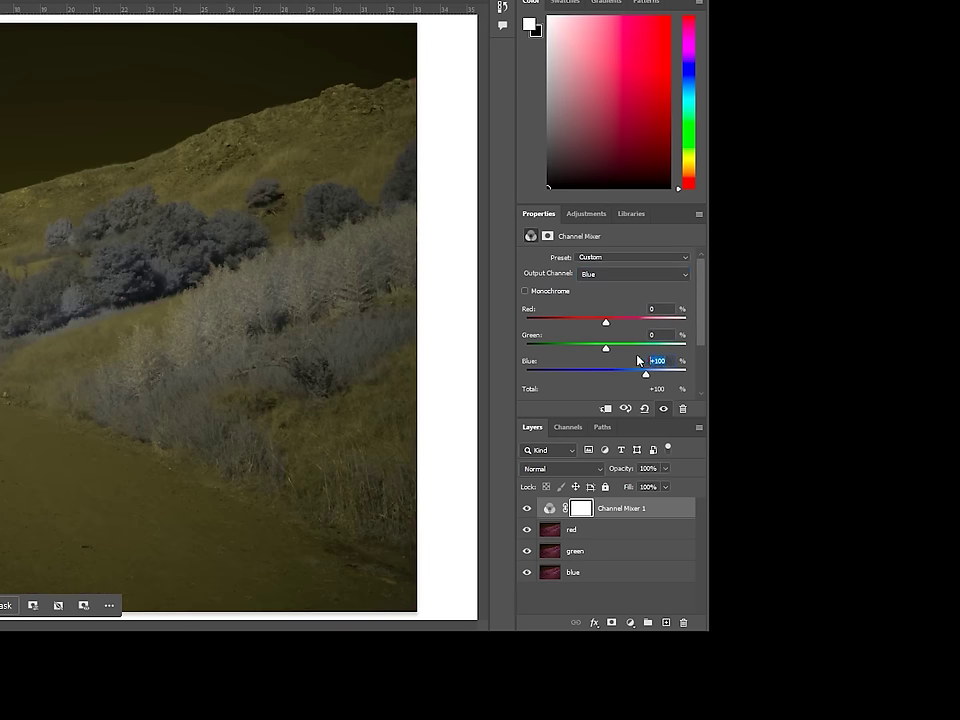
text(100)
key(Return)
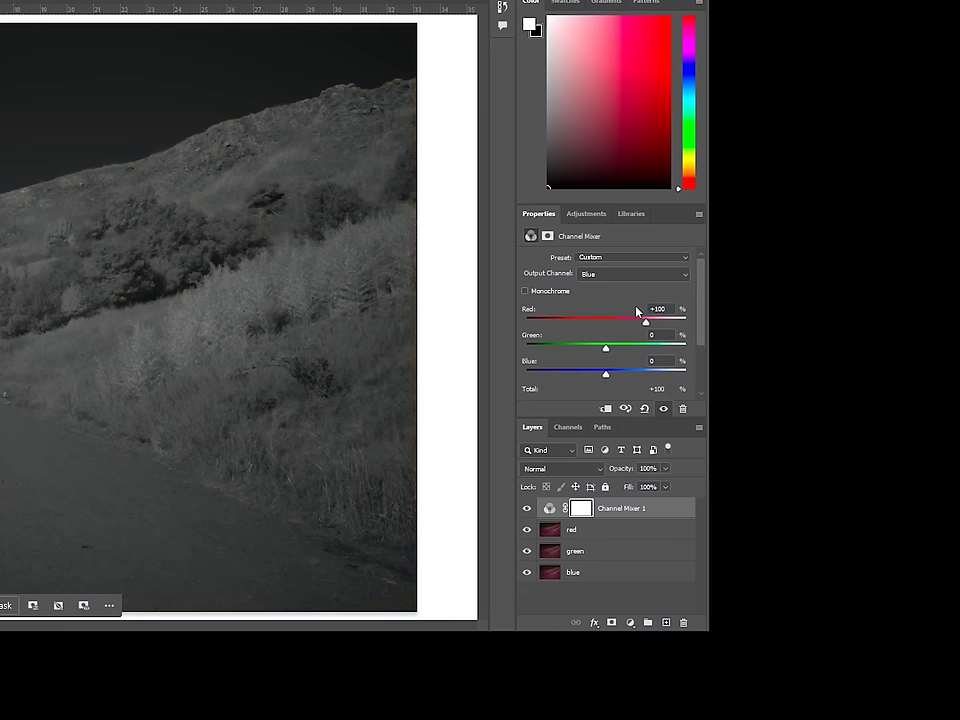
Group the Channel Mixer 1 adjustment with the red layer and name the group red.
click(591, 533)
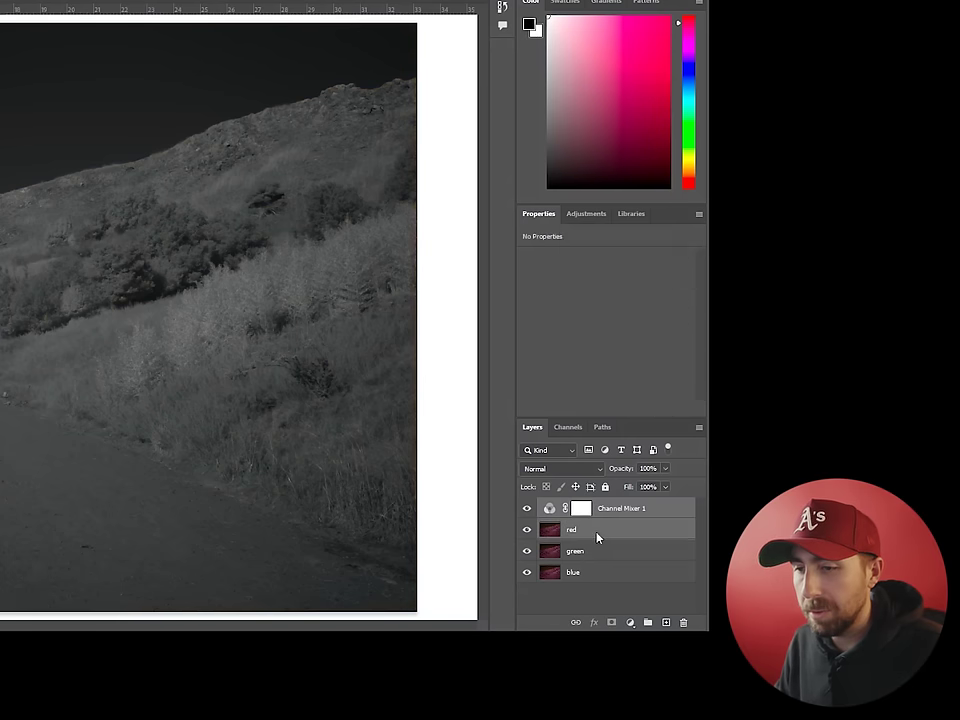
right_click(594, 534)
click(630, 418)
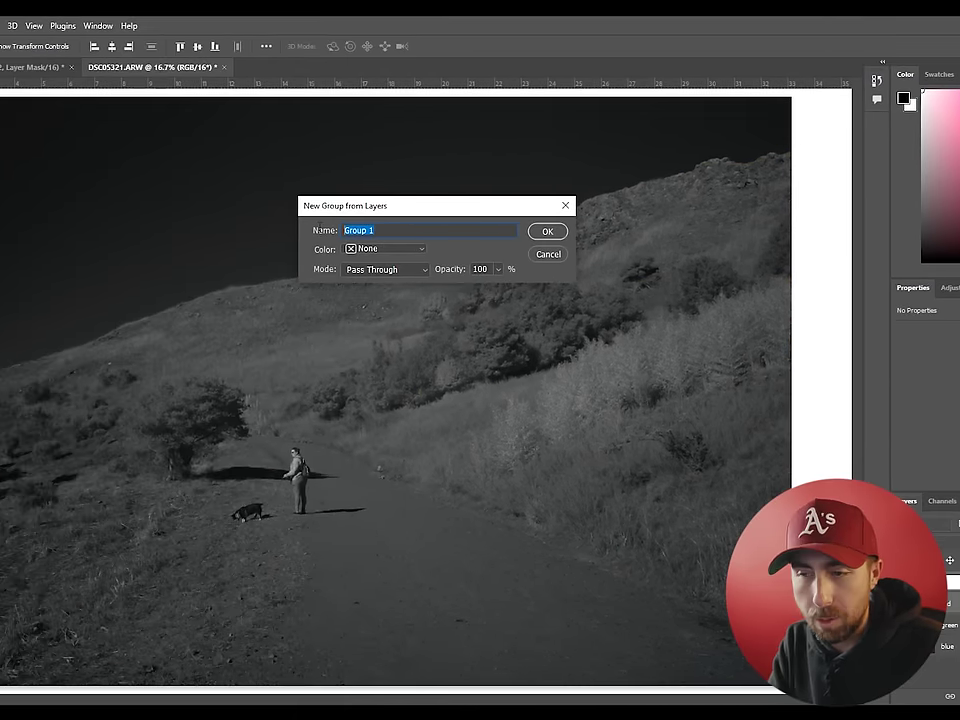
text(red)
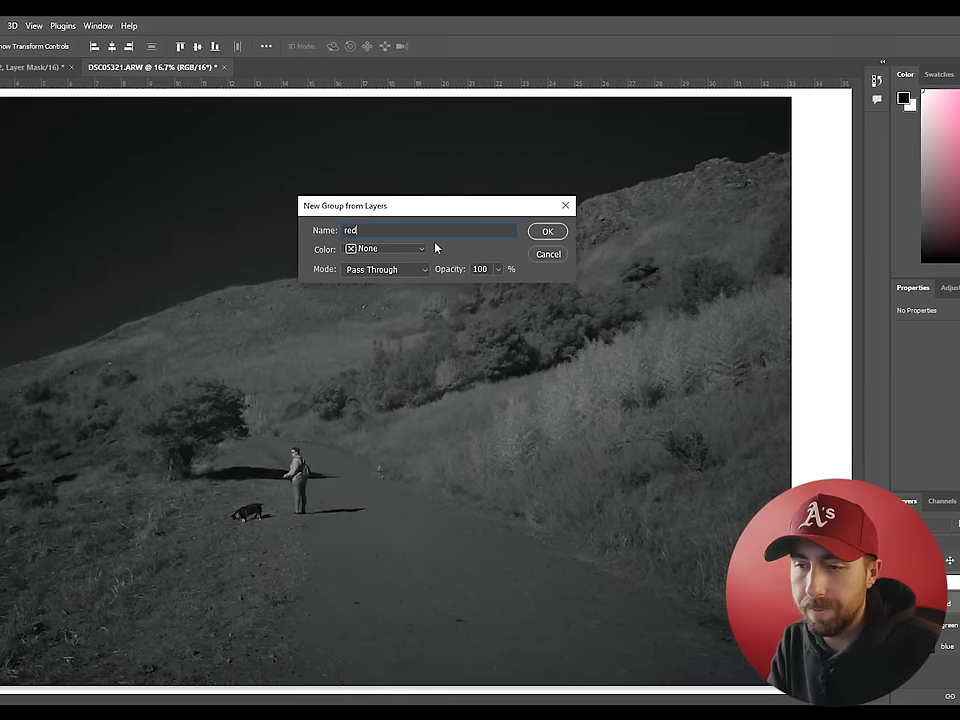
click(547, 231)
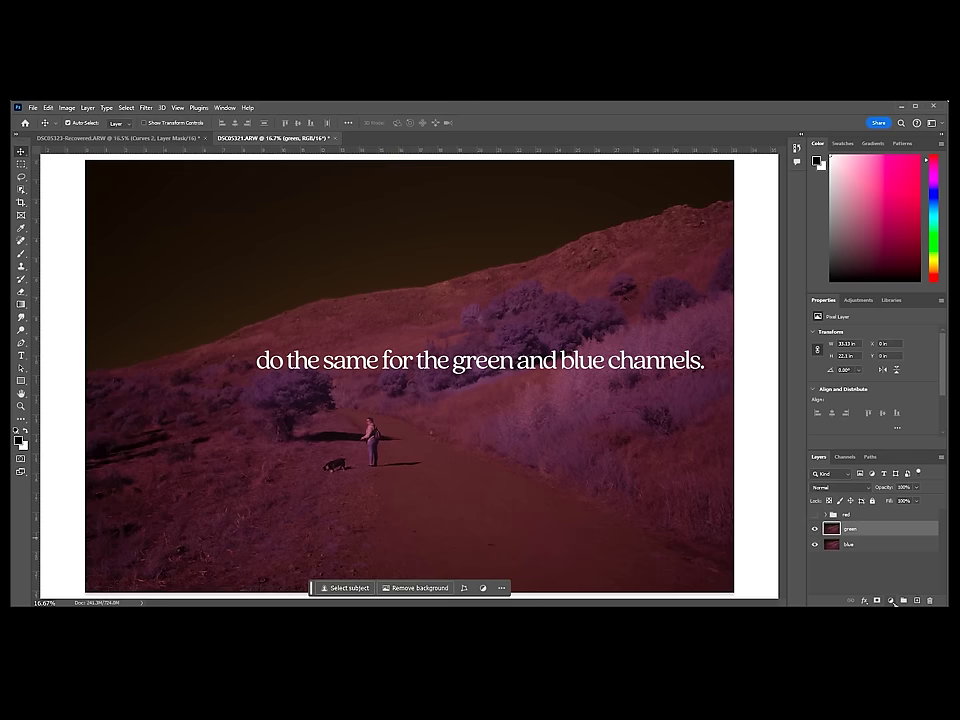
Add a Channel Mixer adjustment above the green layer and set its Red output channel to 0% red and 100% green.
click(890, 600)
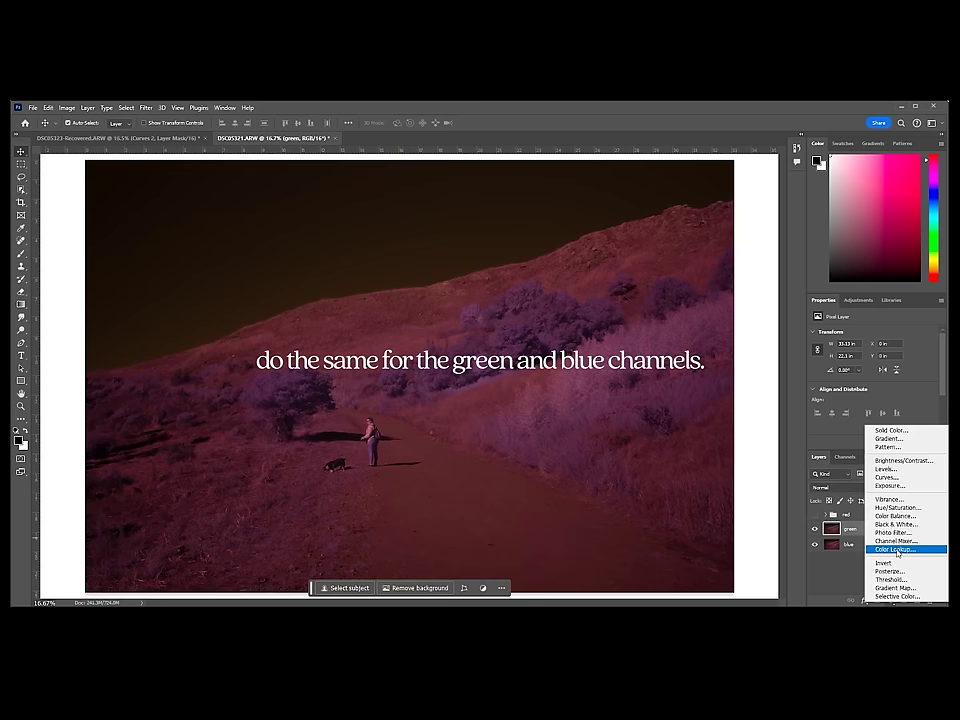
click(900, 548)
click(881, 345)
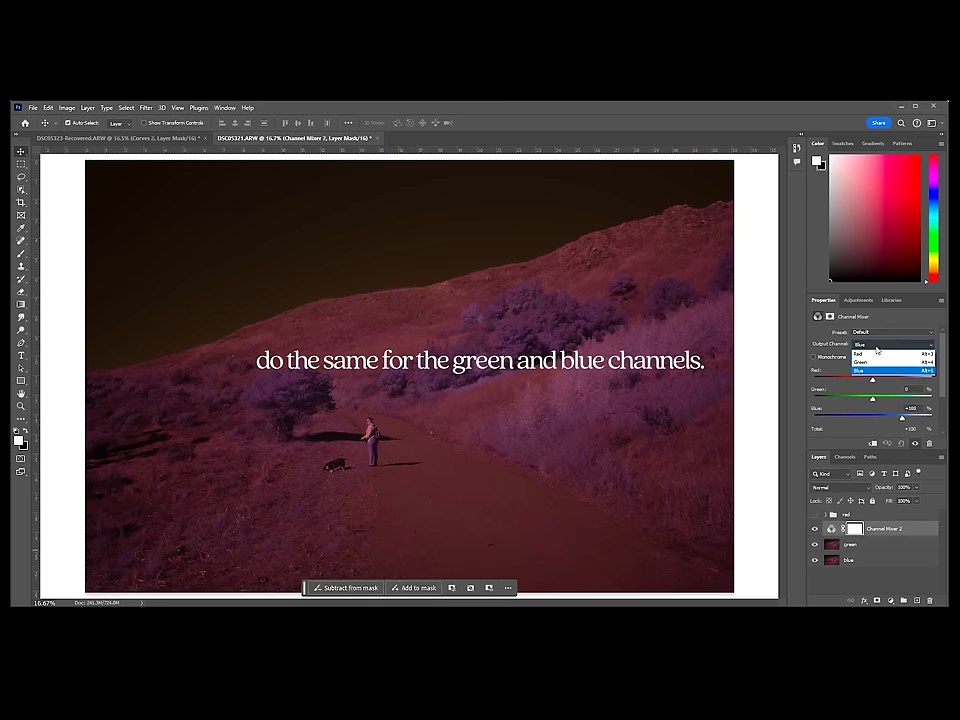
click(880, 353)
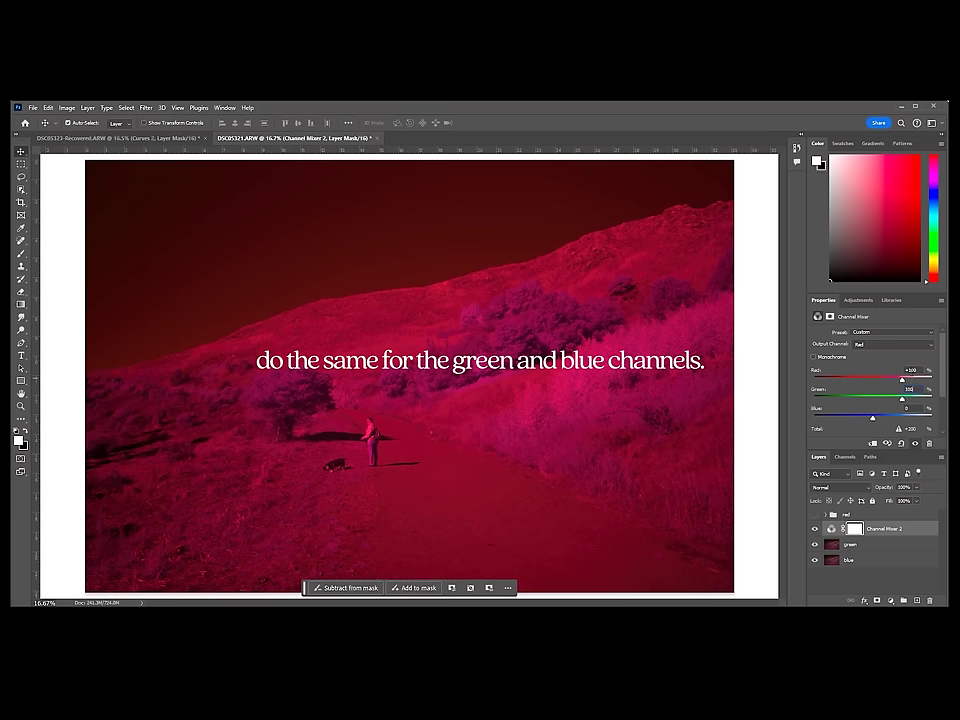
text(0)
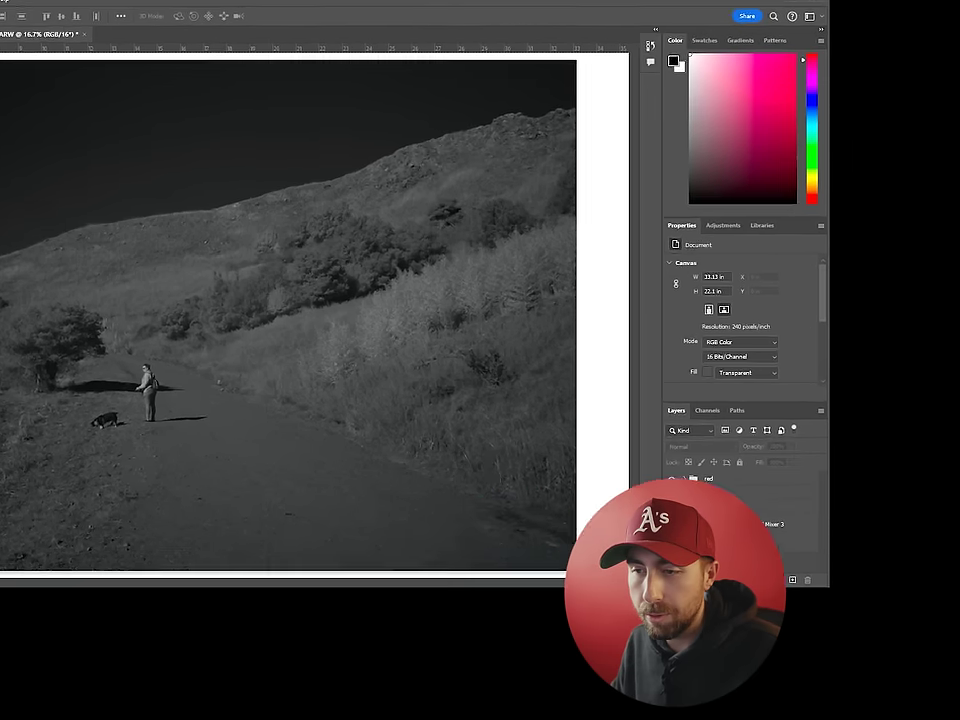
Duplicate the Channel Mixer and image layer inside the blue group and merge the two copies into one layer.
click(754, 530)
shift+click(752, 544)
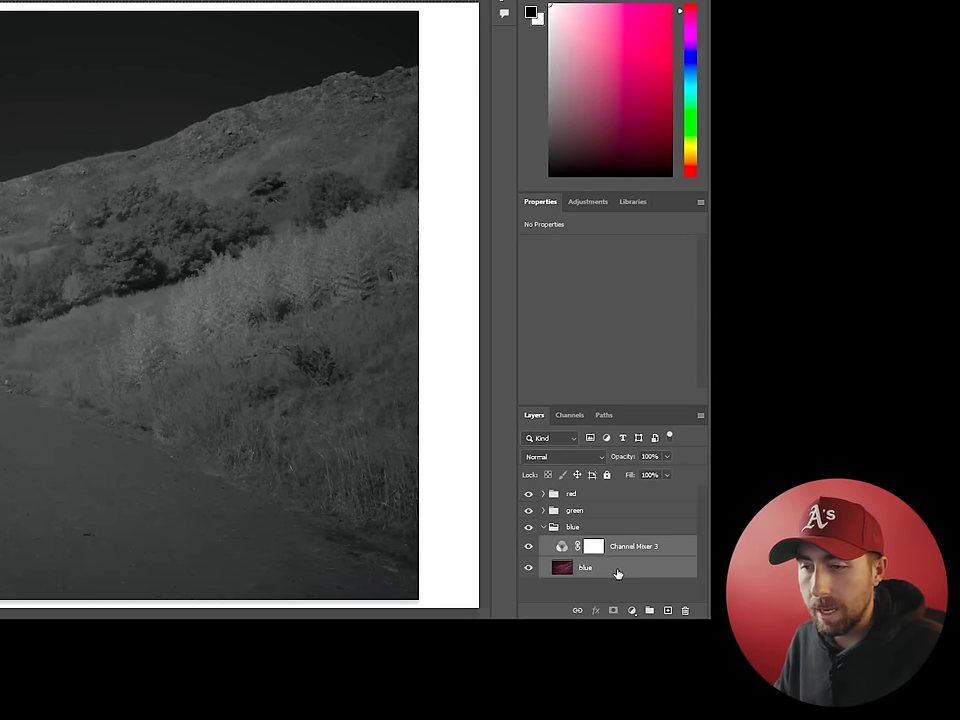
drag(617, 573, 667, 610)
right_click(629, 553)
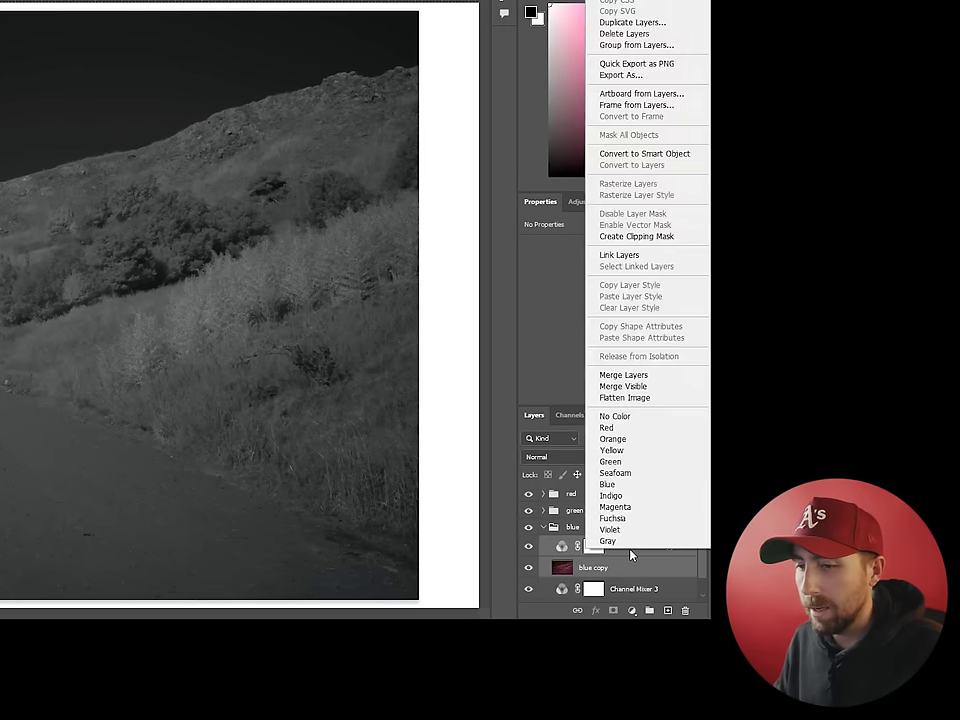
click(623, 375)
Rename the merged layer in the blue group as infrared.
double_click(612, 545)
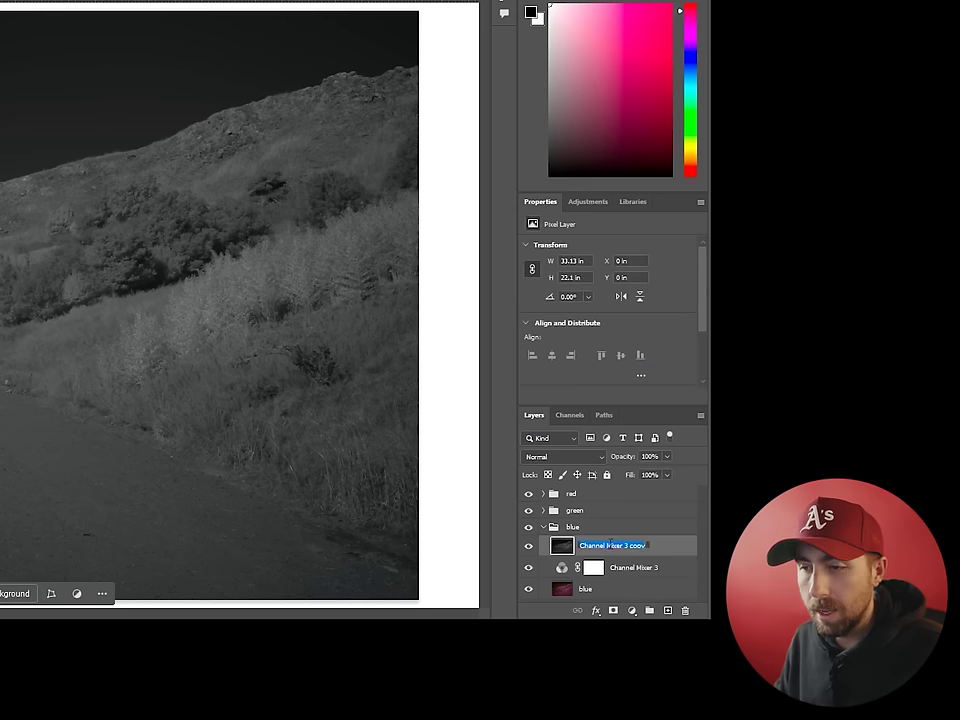
text(re)
text(frared)
key(Return)
Move the infrared layer out of the blue group to the top of the red group.
click(543, 493)
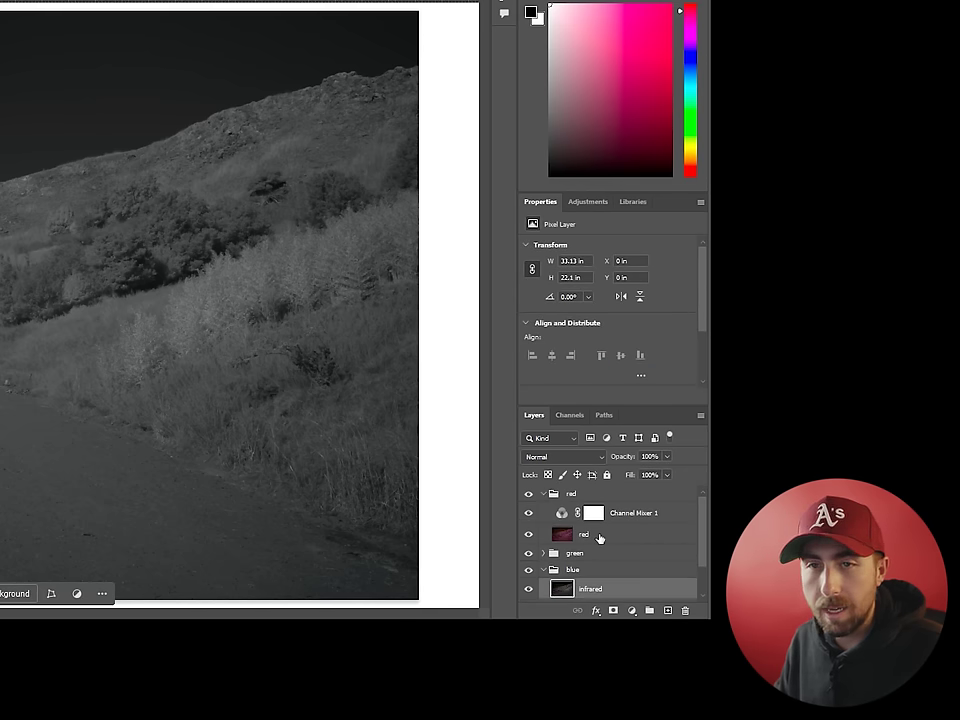
scroll(602, 554, down, 1)
drag(590, 575, 598, 496)
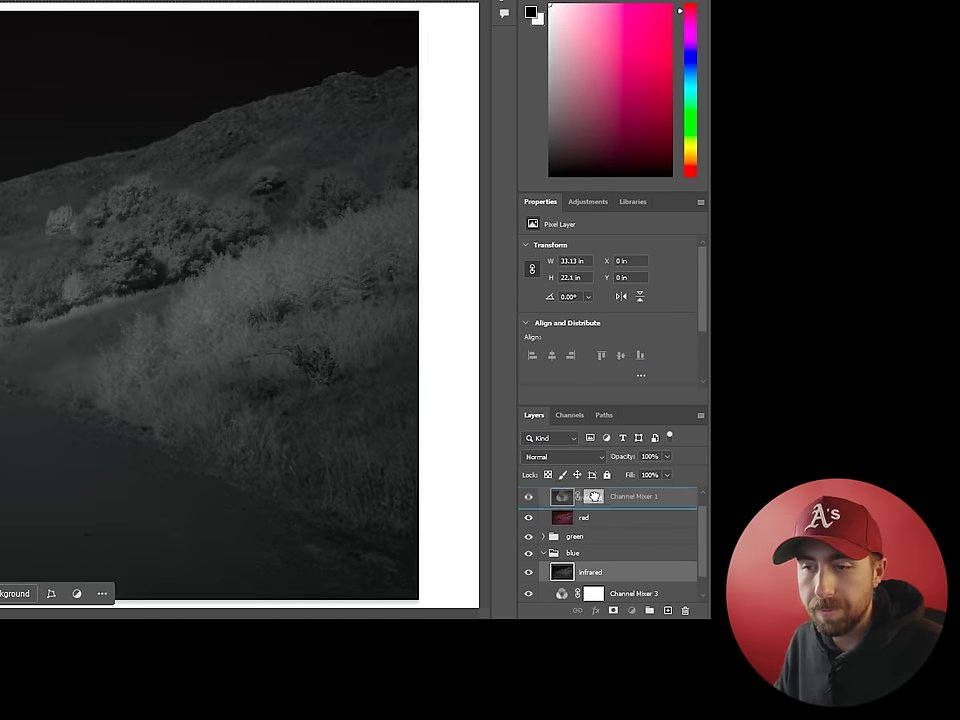
Set the infrared layer's blending mode to Subtract and its opacity to 50%, and compare the image with the layer hidden and shown.
click(565, 456)
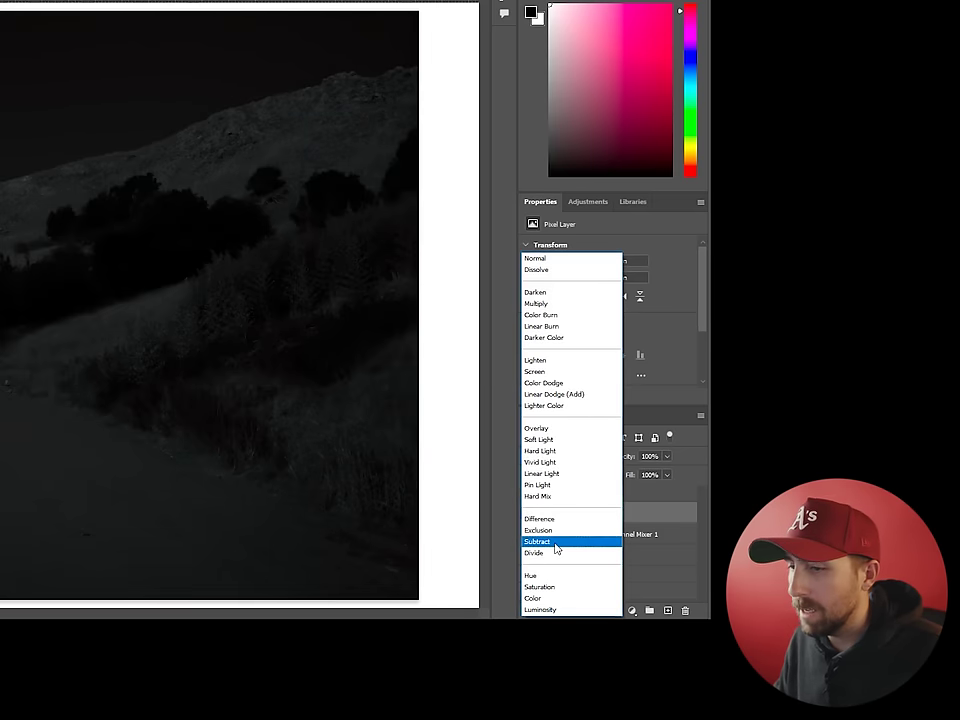
click(556, 542)
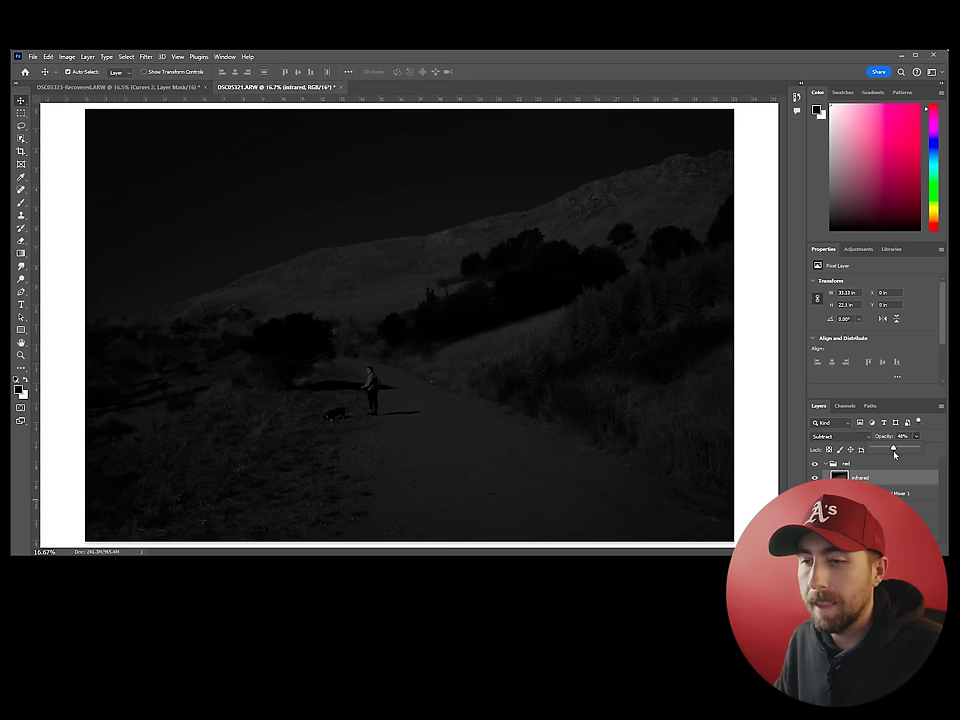
drag(641, 481, 637, 480)
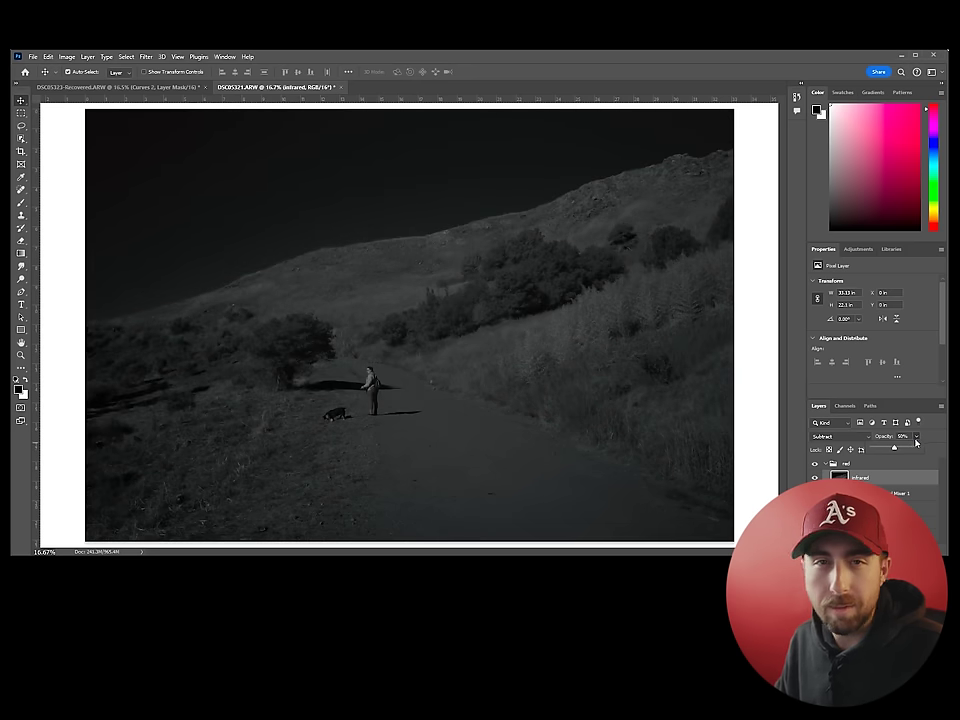
click(815, 477)
click(815, 477)
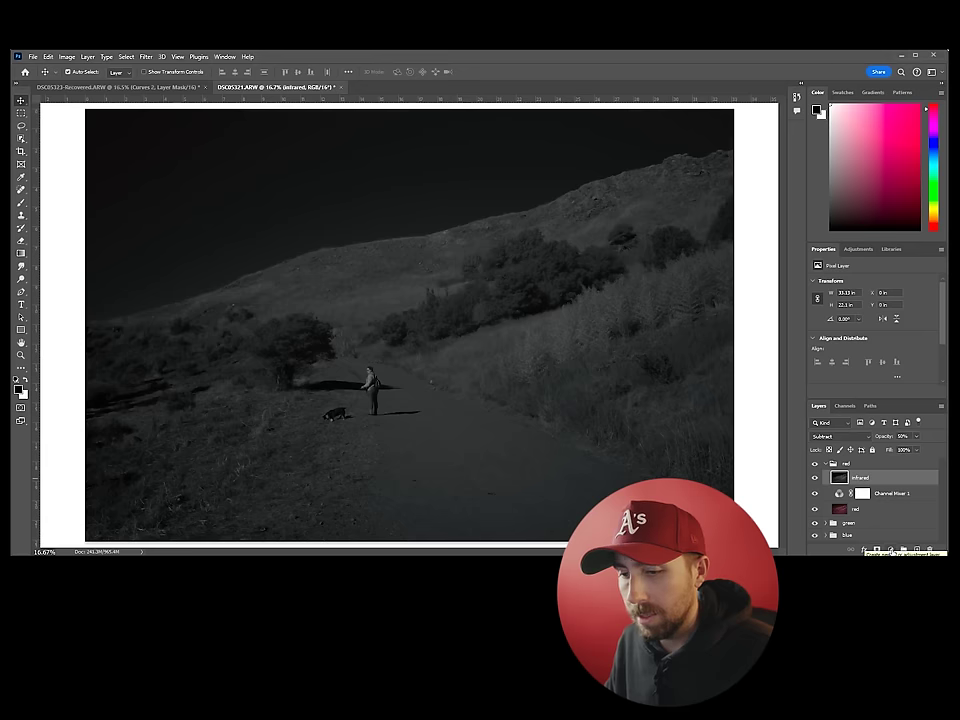
Add a Curves adjustment at the top of the red group and darken the midtones with a point at input 161, output 116.
click(893, 551)
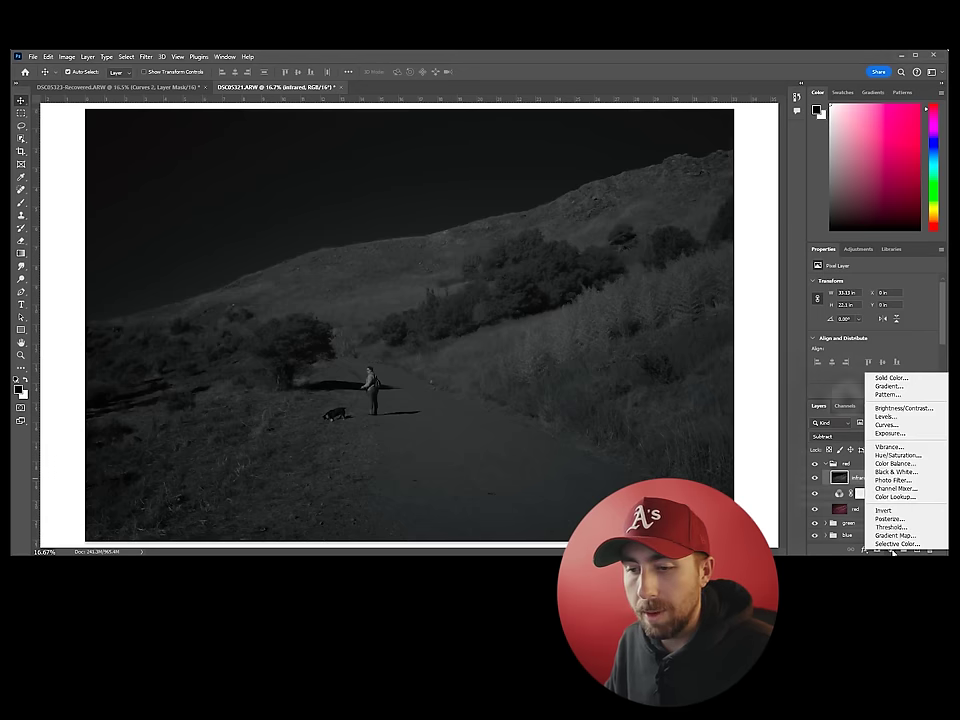
click(888, 425)
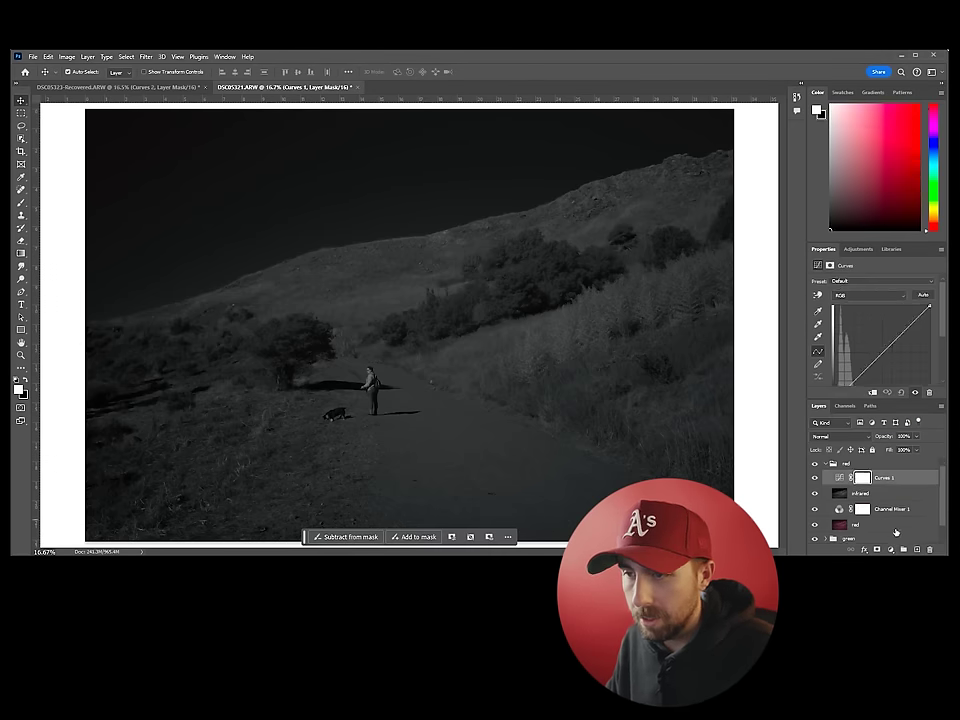
click(886, 298)
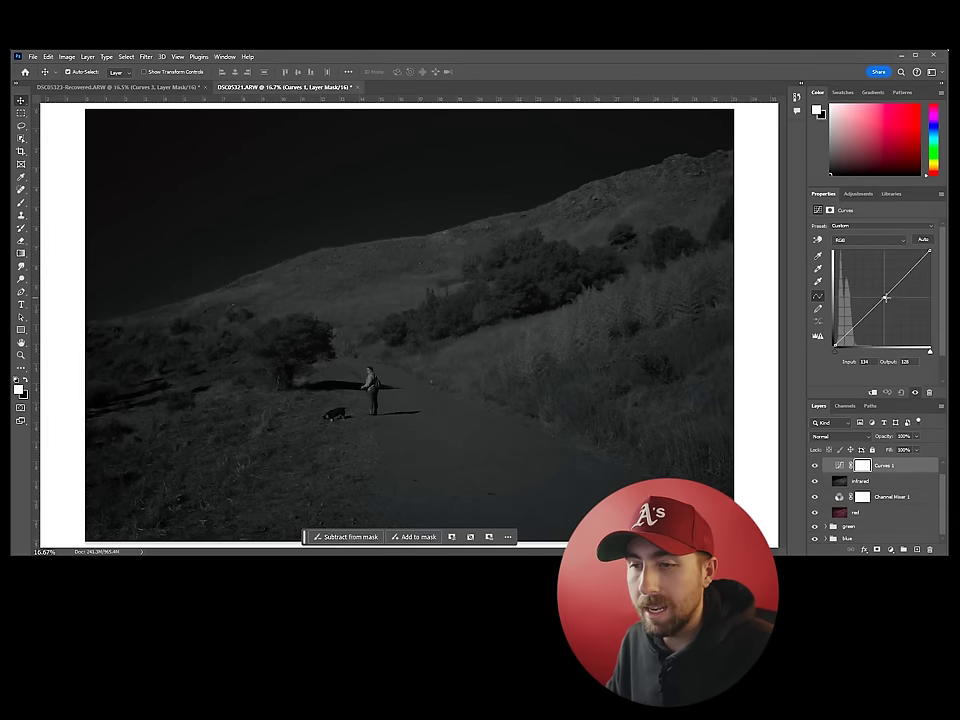
drag(886, 298, 895, 302)
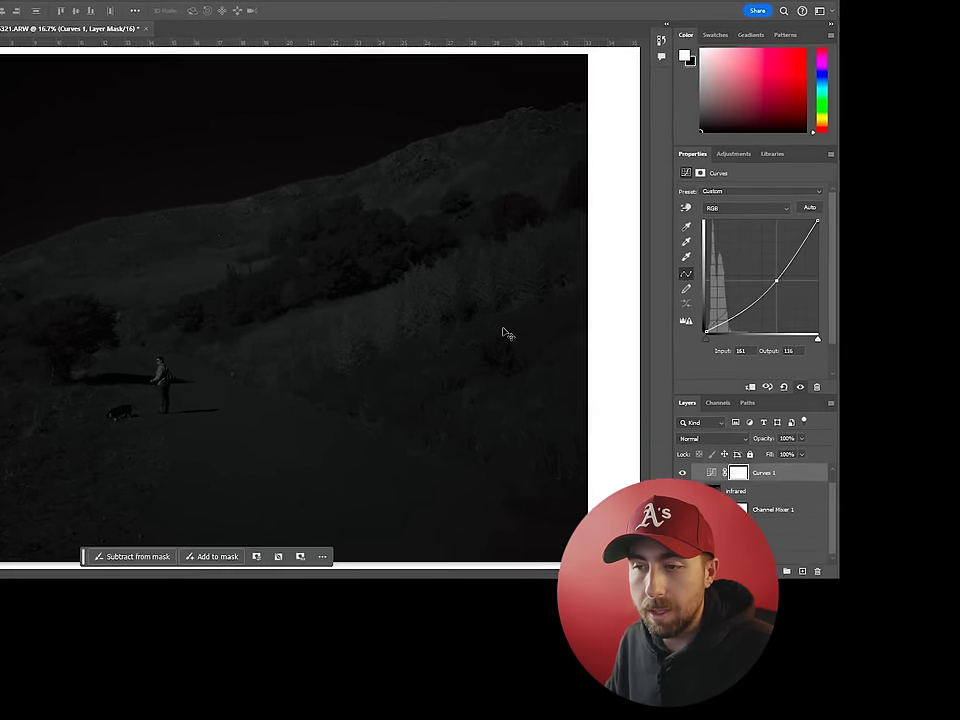
Duplicate the red group's infrared layer and move the copy to the top of the green group.
click(725, 490)
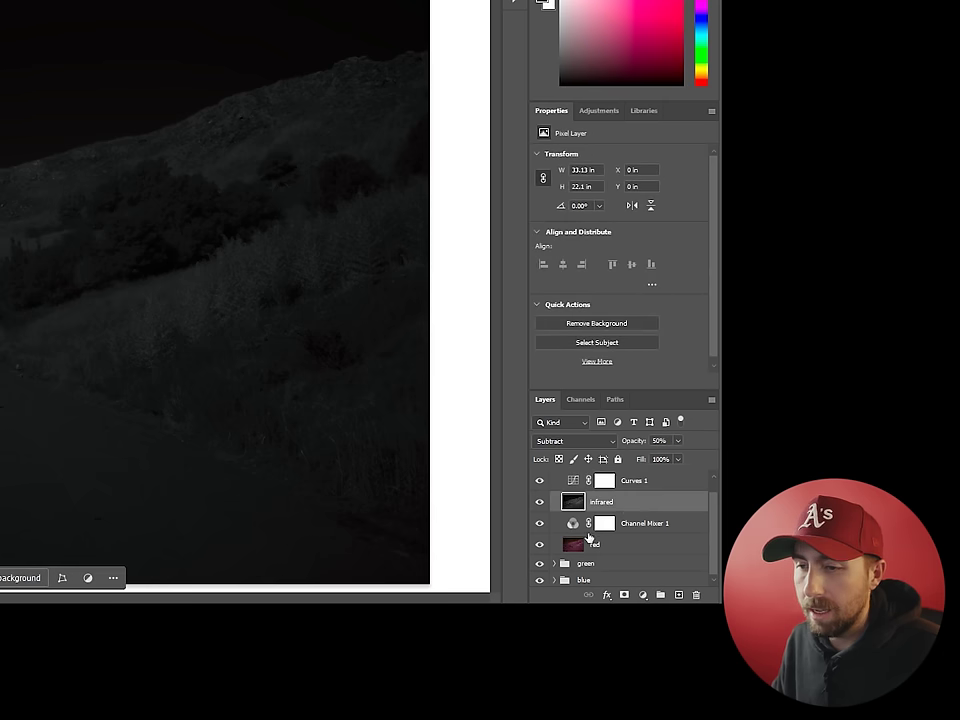
scroll(589, 537, up, 1)
drag(630, 521, 679, 594)
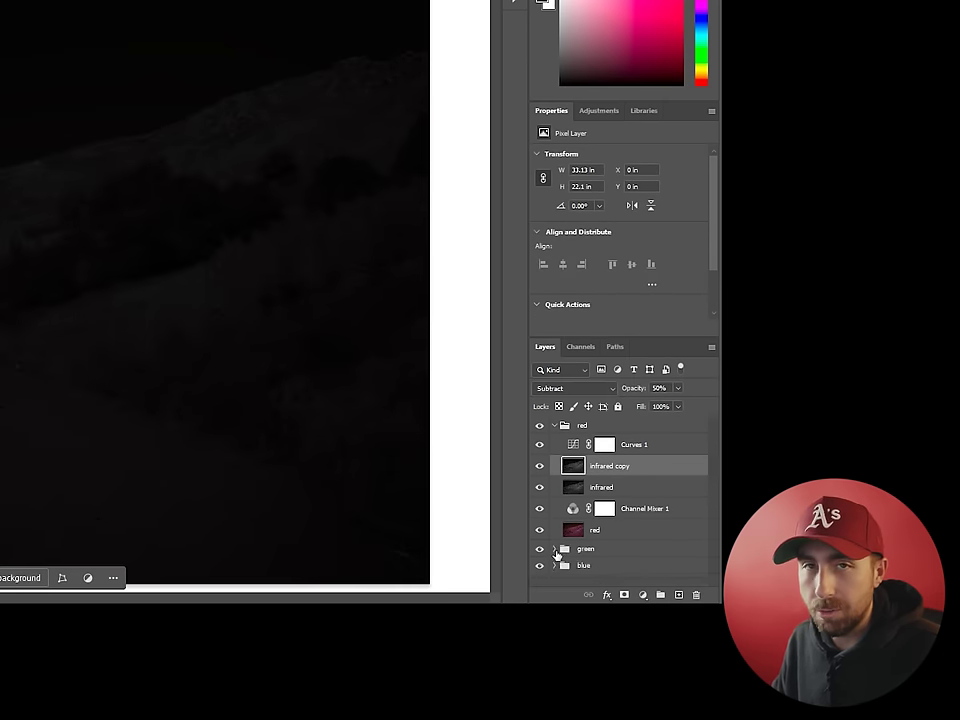
click(555, 549)
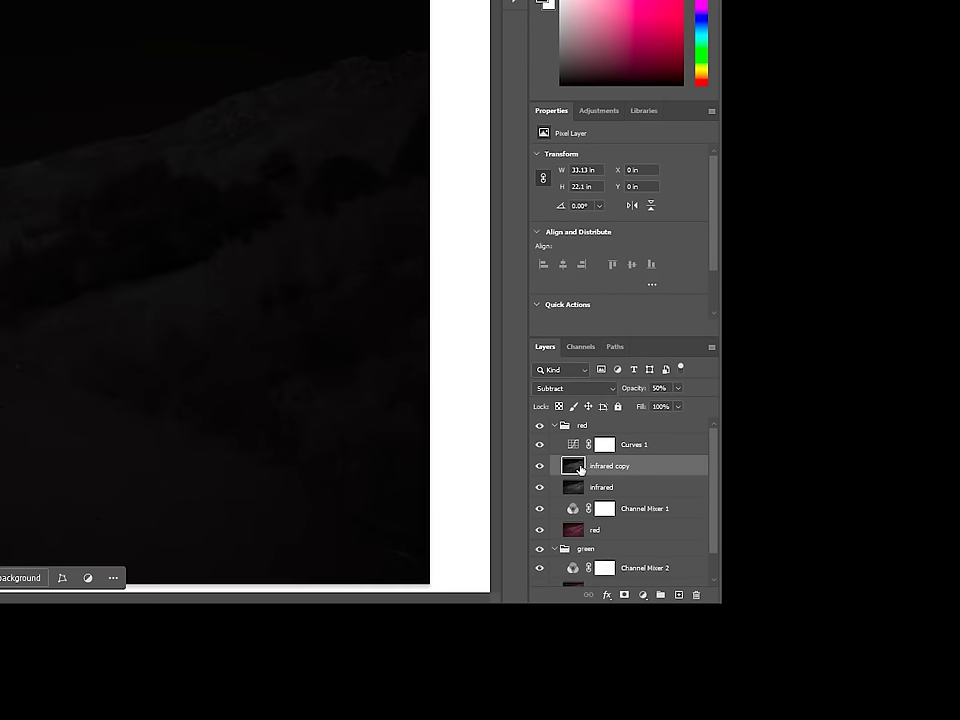
drag(591, 465, 598, 558)
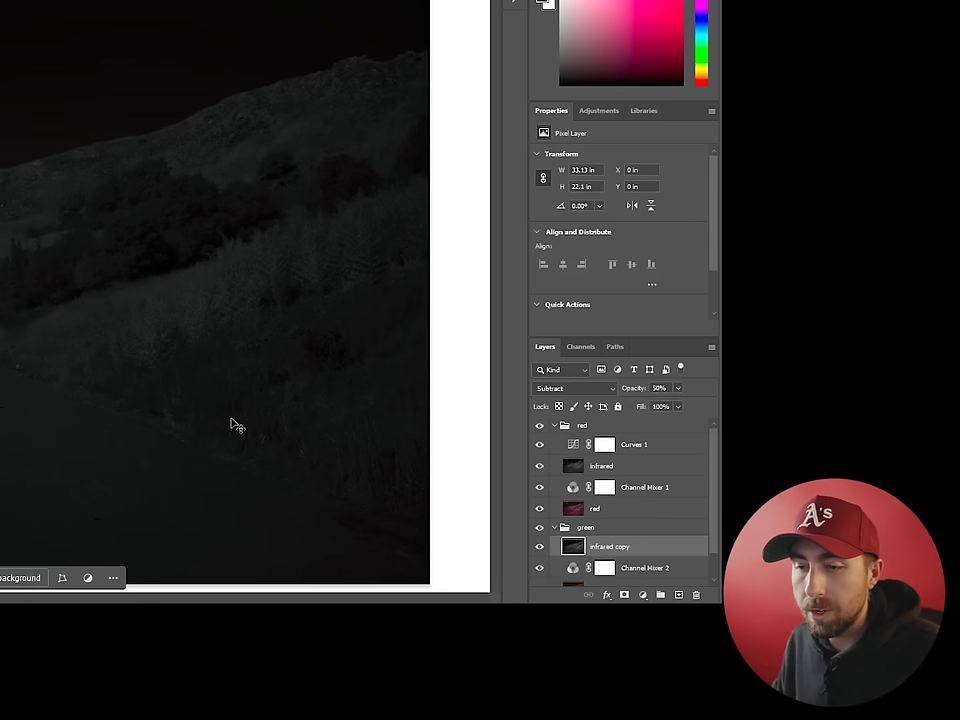
With the red group hidden, set the green group's infrared copy to 83% opacity and add a midtone-brightening Curves adjustment directly beneath it.
click(556, 426)
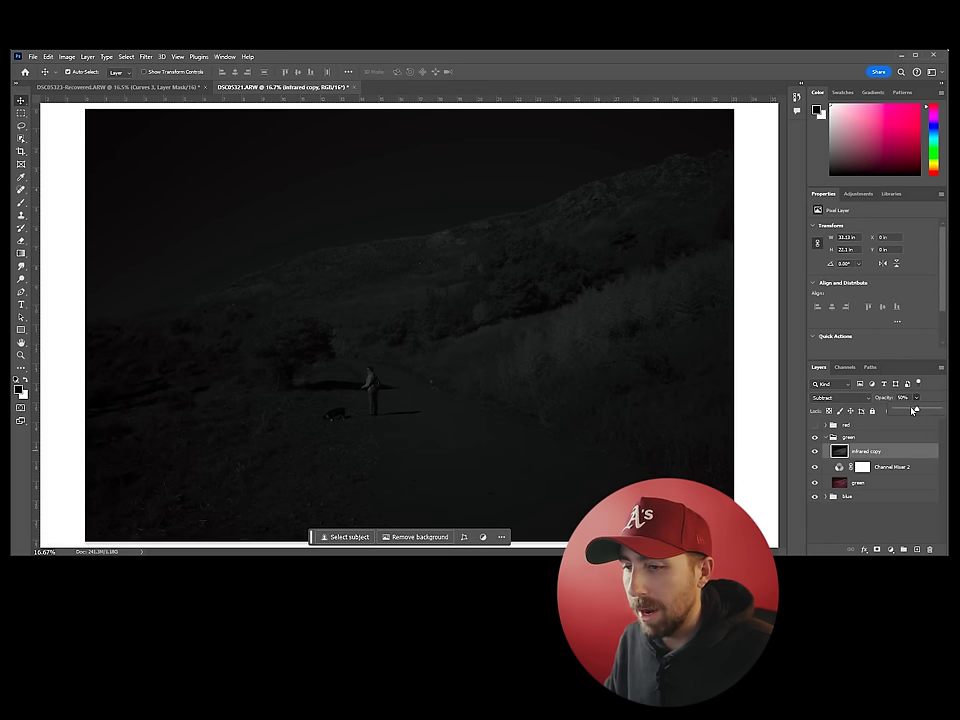
drag(926, 411, 930, 411)
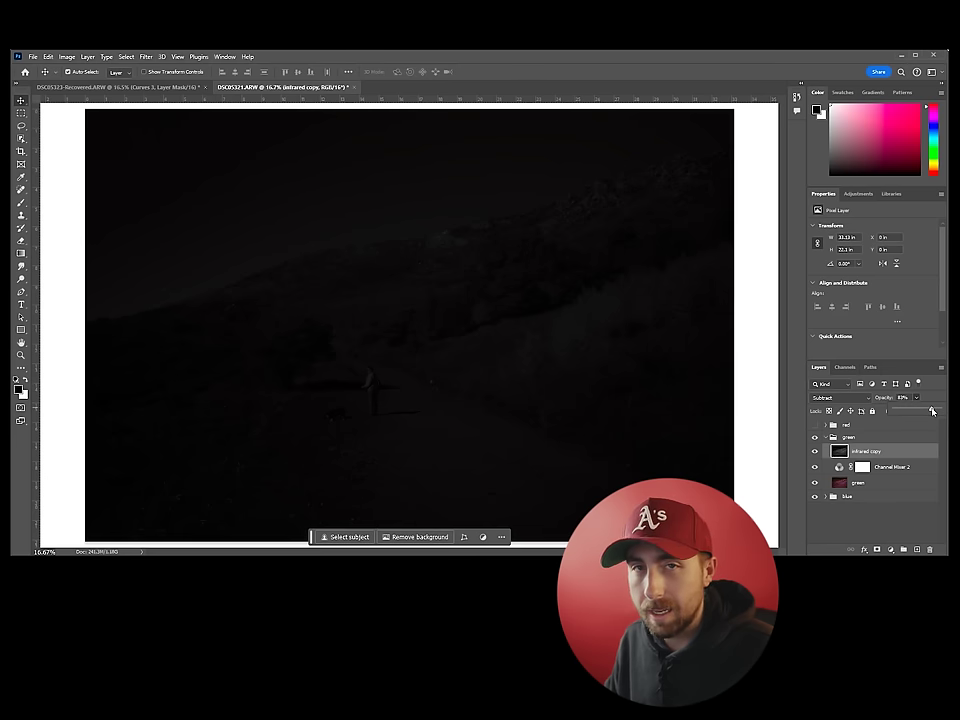
click(891, 549)
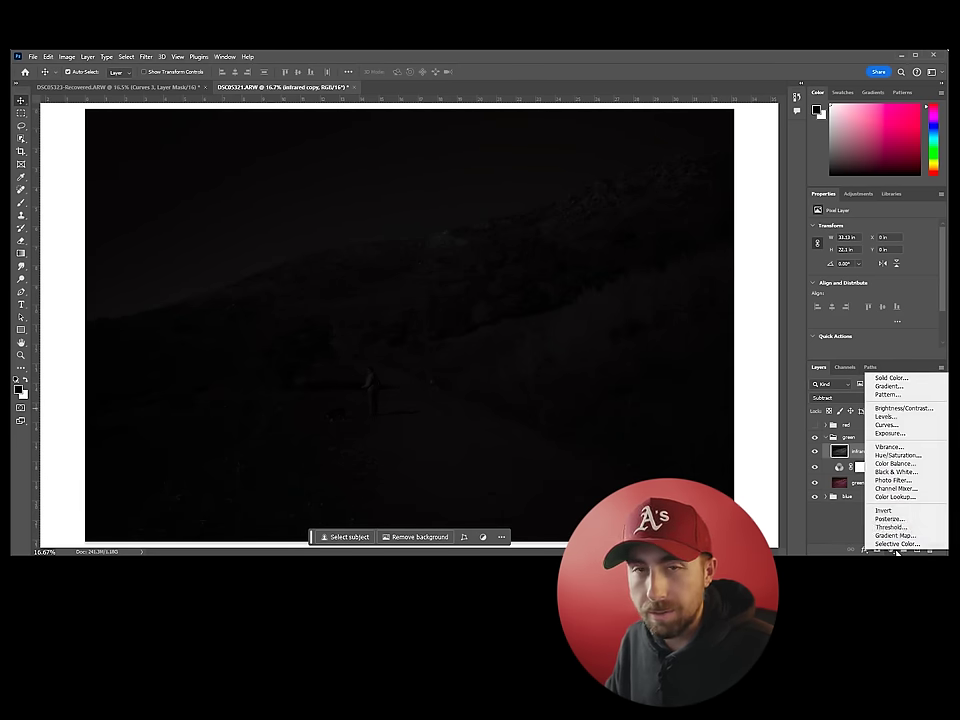
click(895, 424)
drag(884, 453, 883, 475)
drag(883, 296, 879, 295)
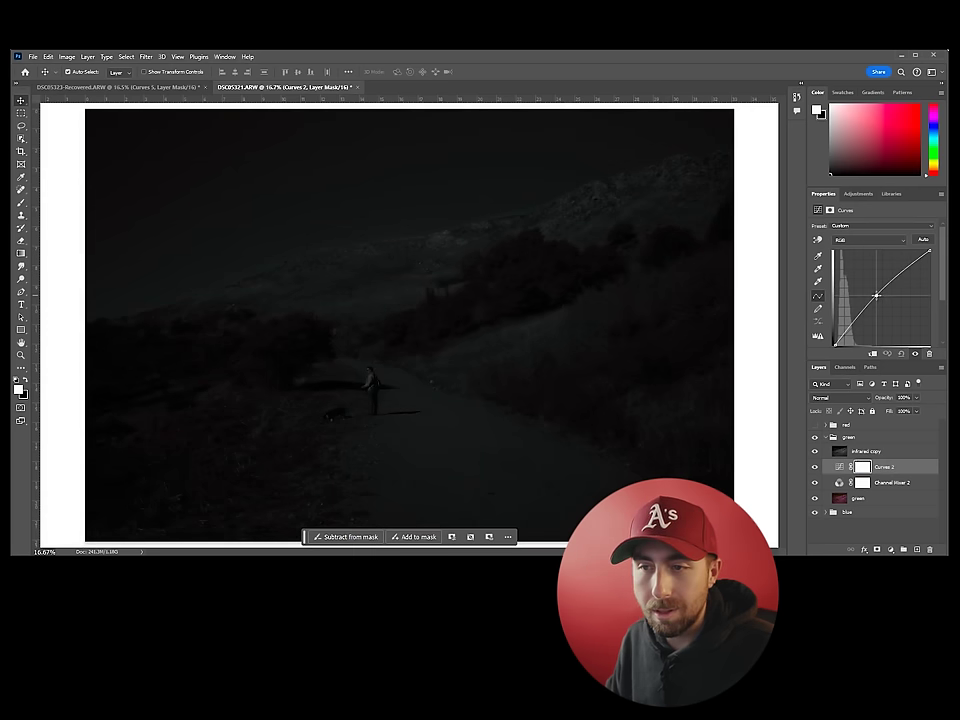
Hide the green group and add a Curves adjustment at the top of the blue group that darkens the midtones.
click(826, 437)
click(840, 491)
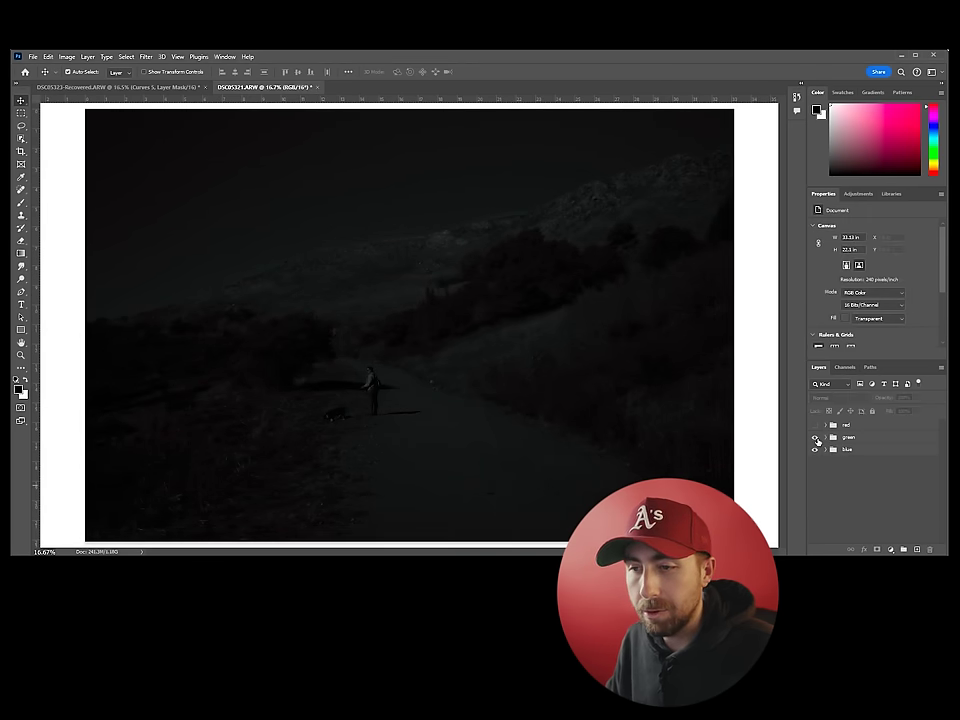
click(815, 437)
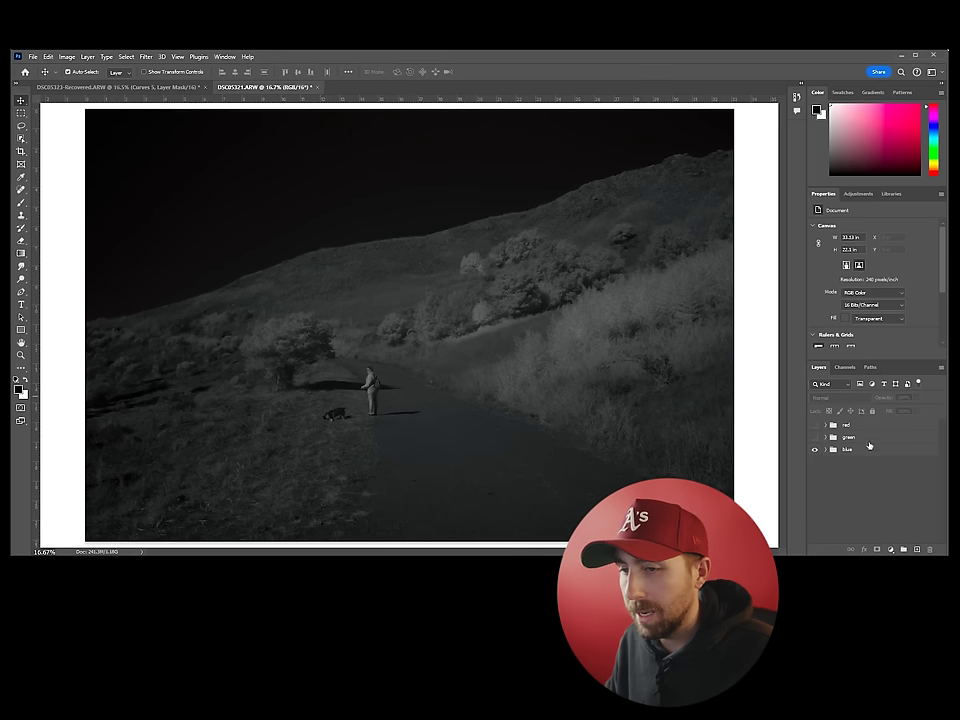
click(832, 450)
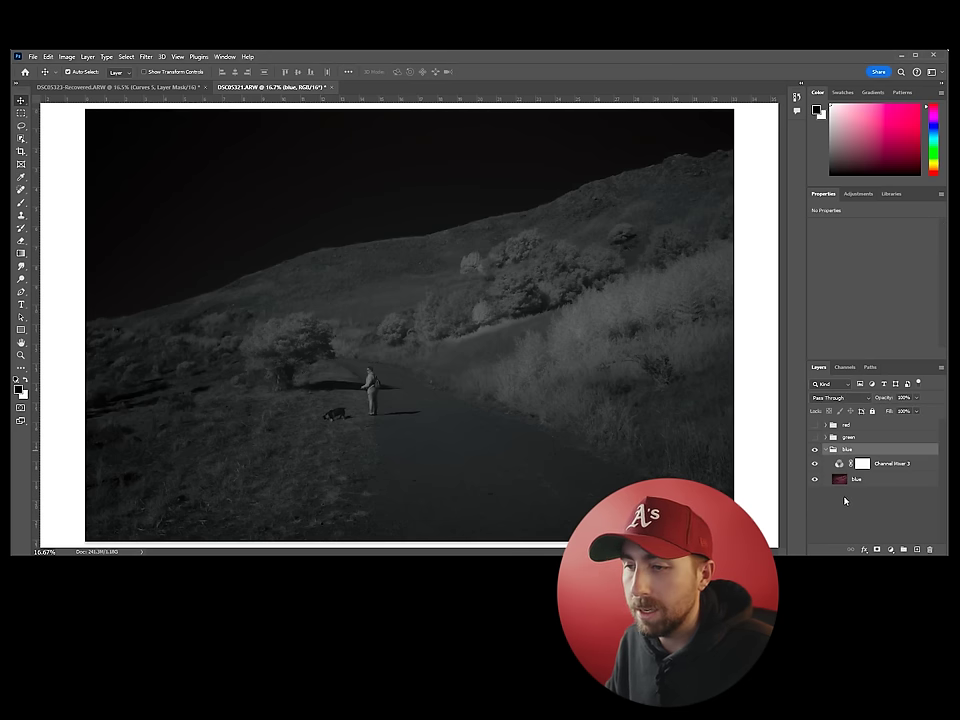
click(890, 549)
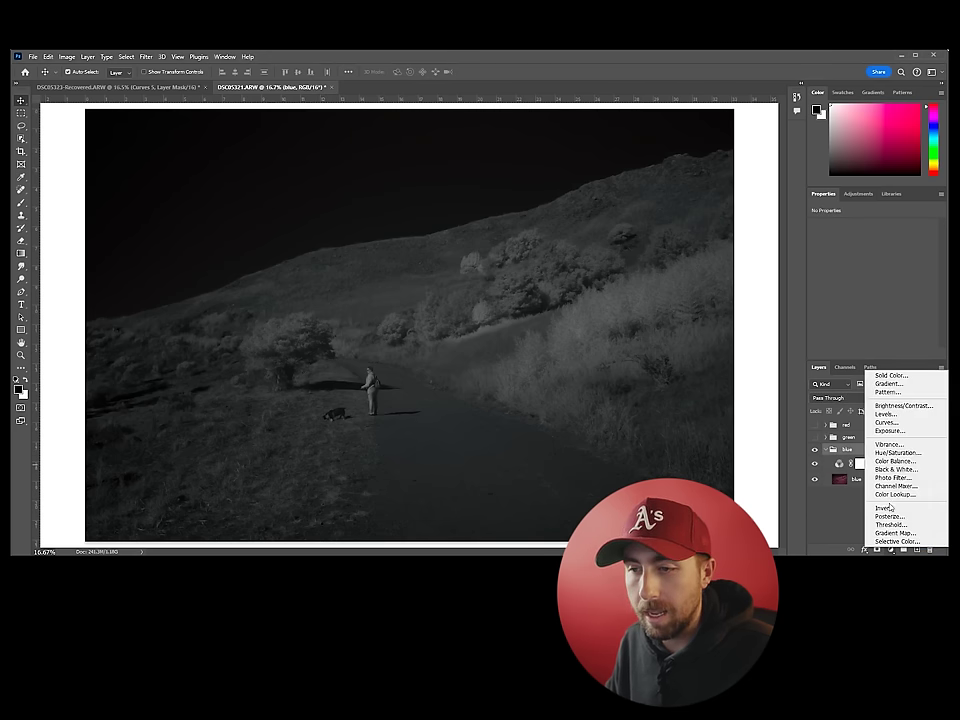
click(886, 422)
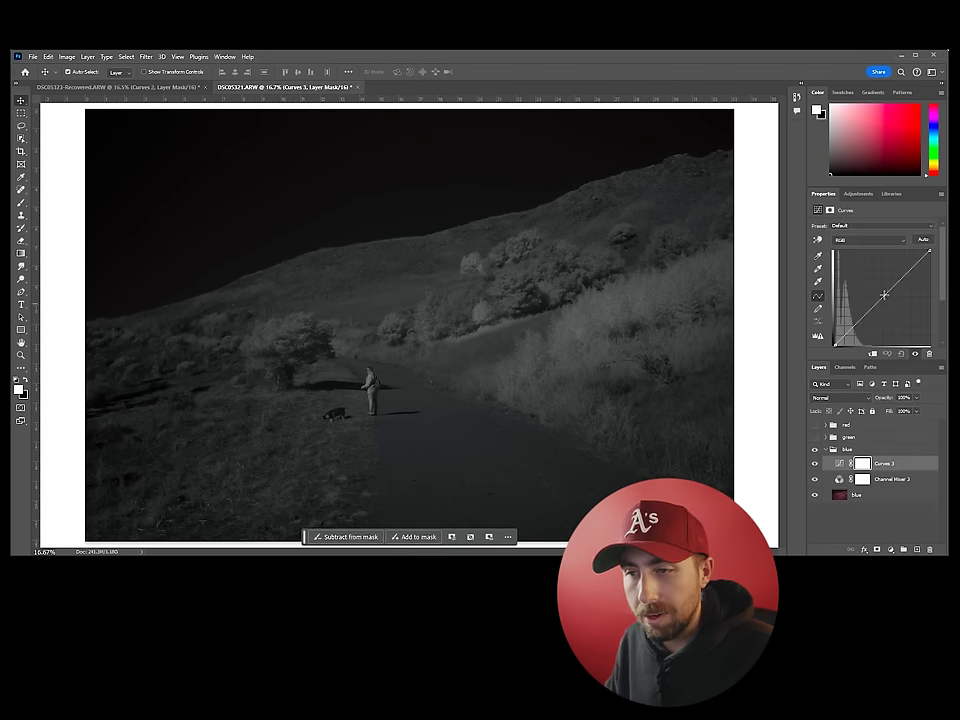
drag(884, 294, 890, 303)
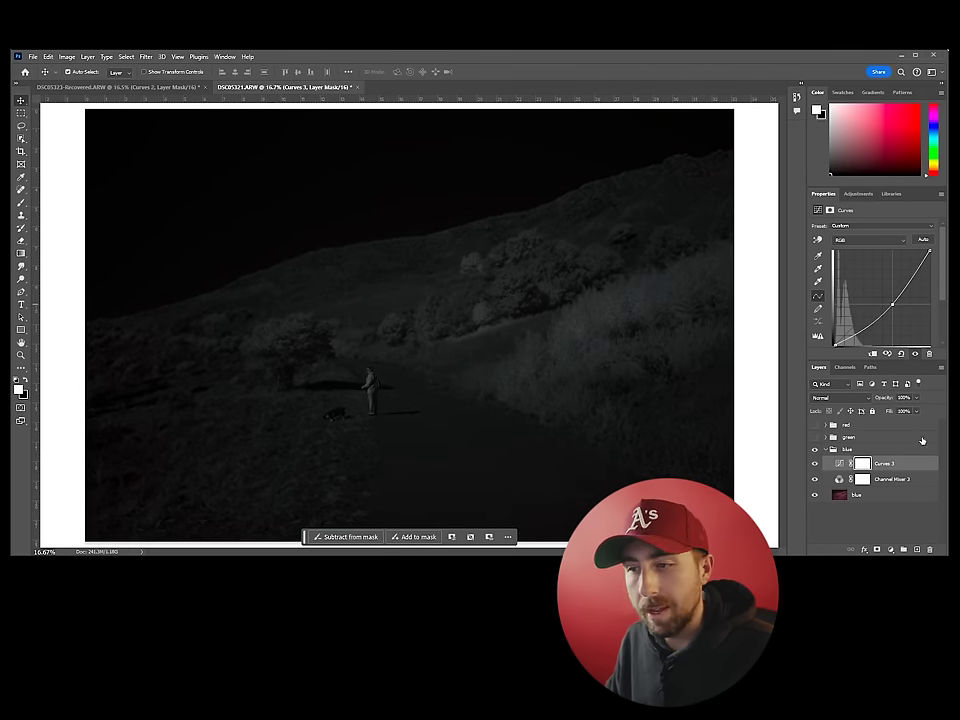
click(827, 451)
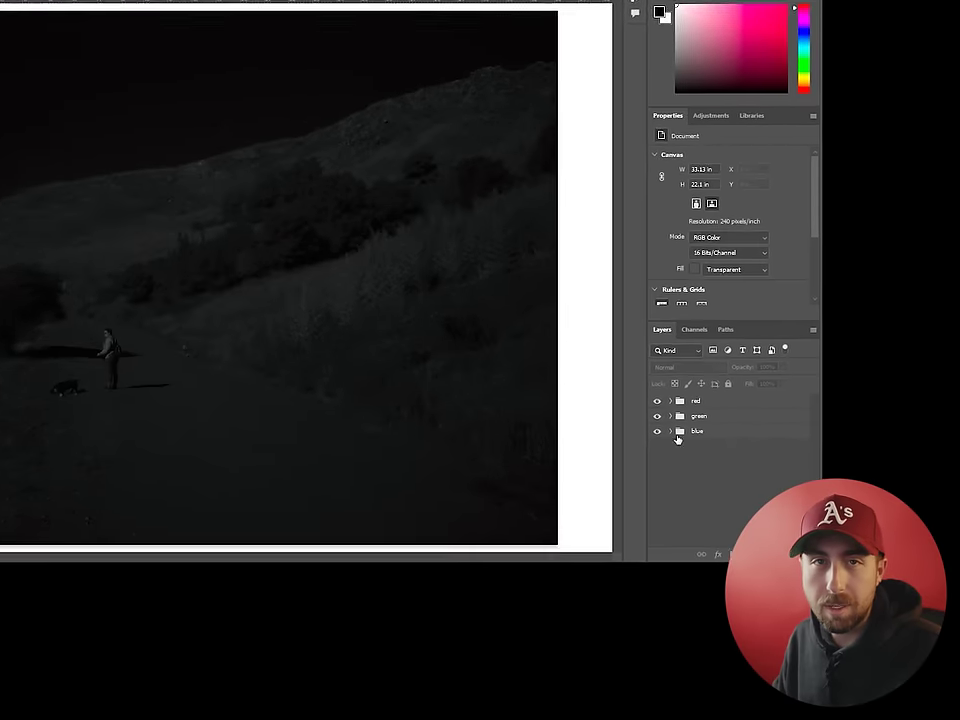
Add a Channel Mixer at the top of the red group and zero its Red and Blue output channels, keeping only green.
click(697, 402)
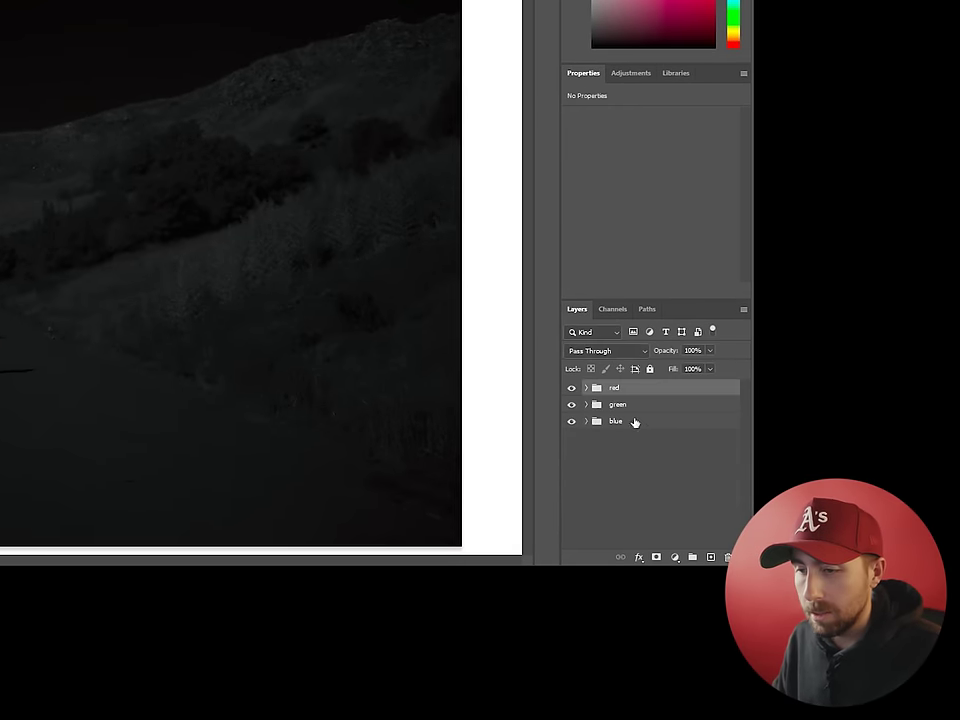
click(670, 400)
click(737, 418)
click(674, 556)
click(683, 476)
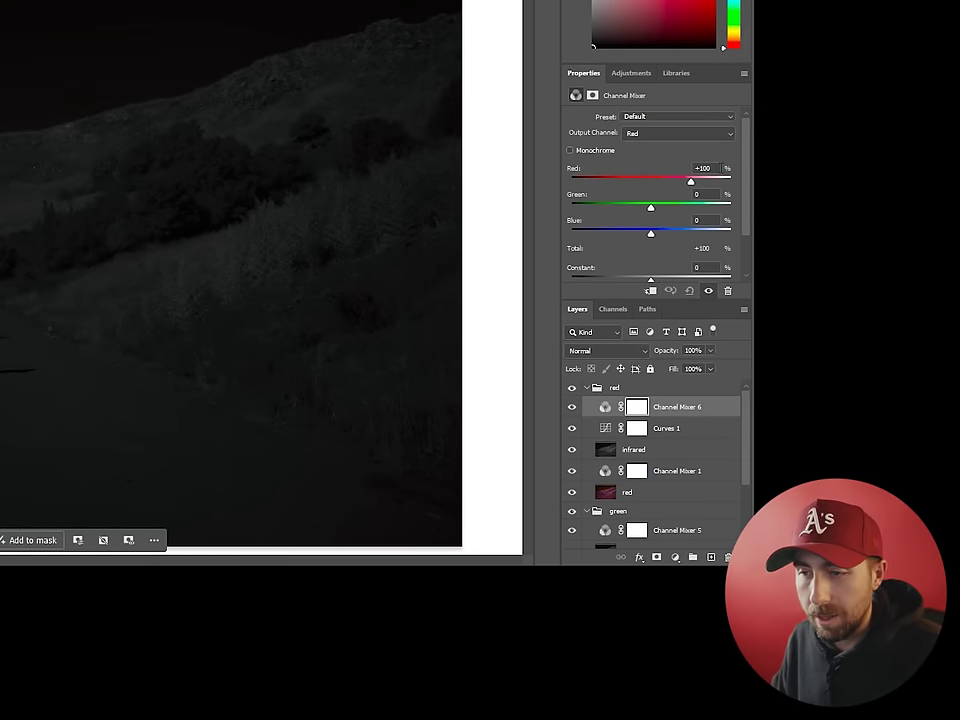
text(0)
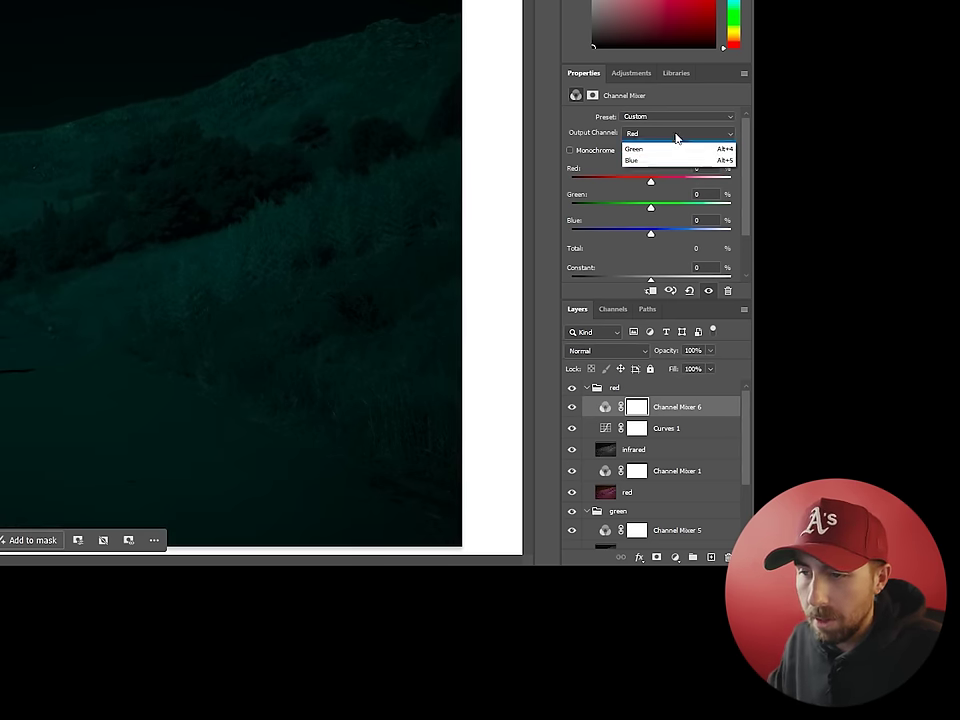
click(664, 166)
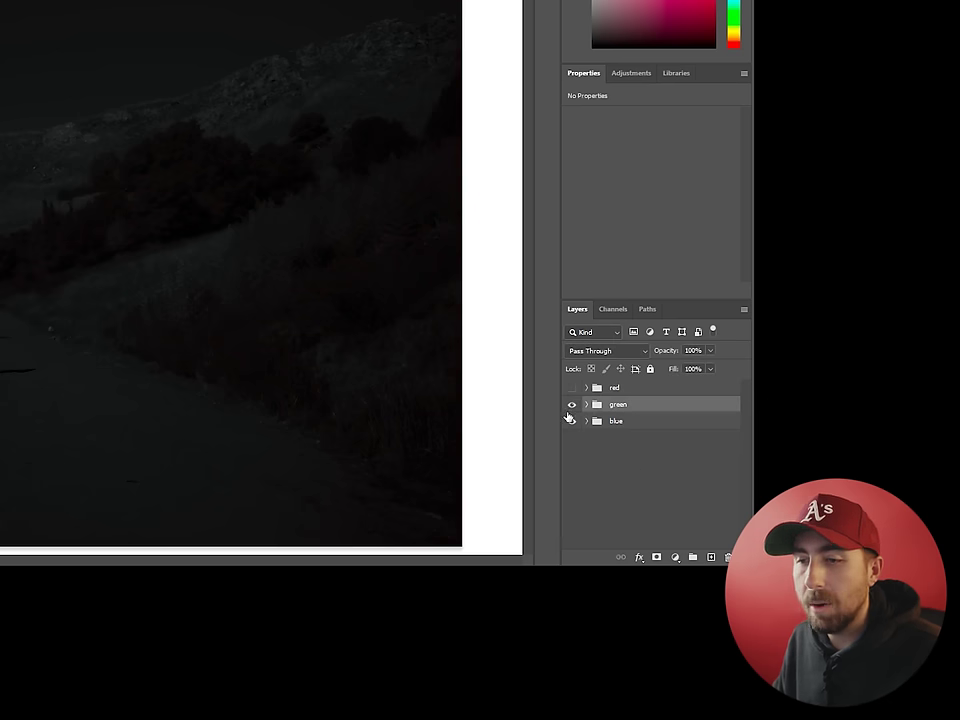
Add a Channel Mixer above the green group's infrared copy, set its Red and Green output channels to 0%, and hide the group.
click(587, 404)
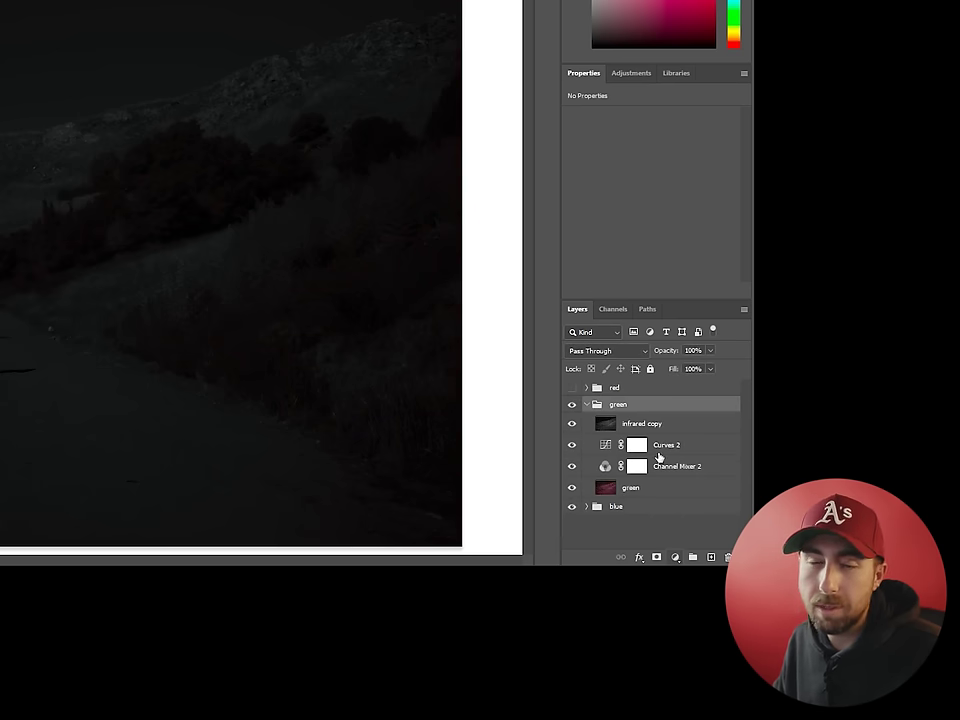
click(654, 422)
click(671, 556)
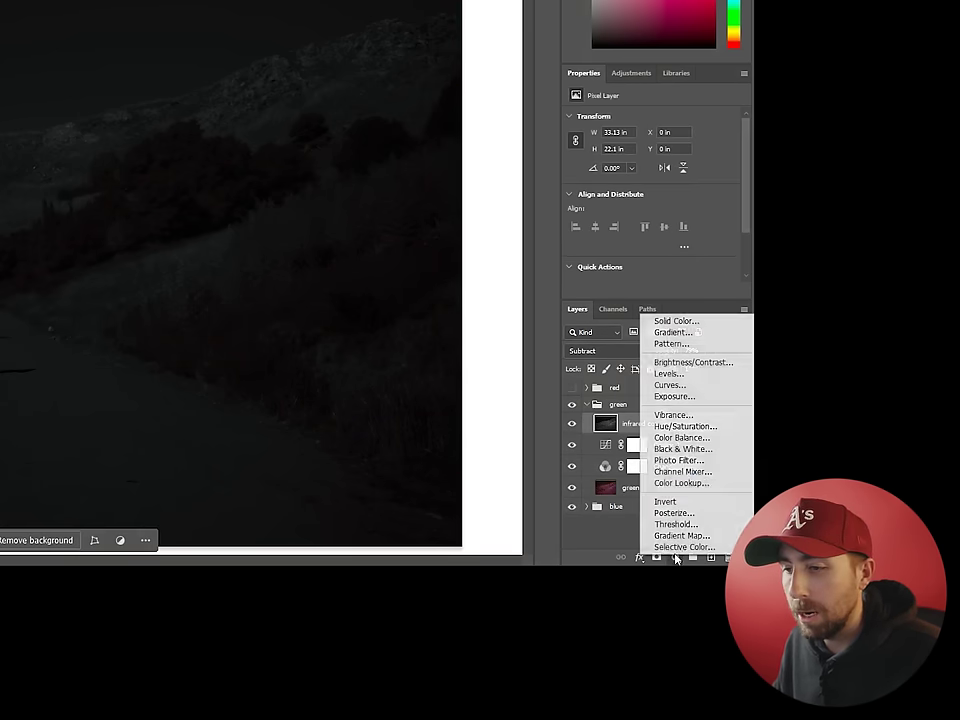
click(680, 471)
click(678, 133)
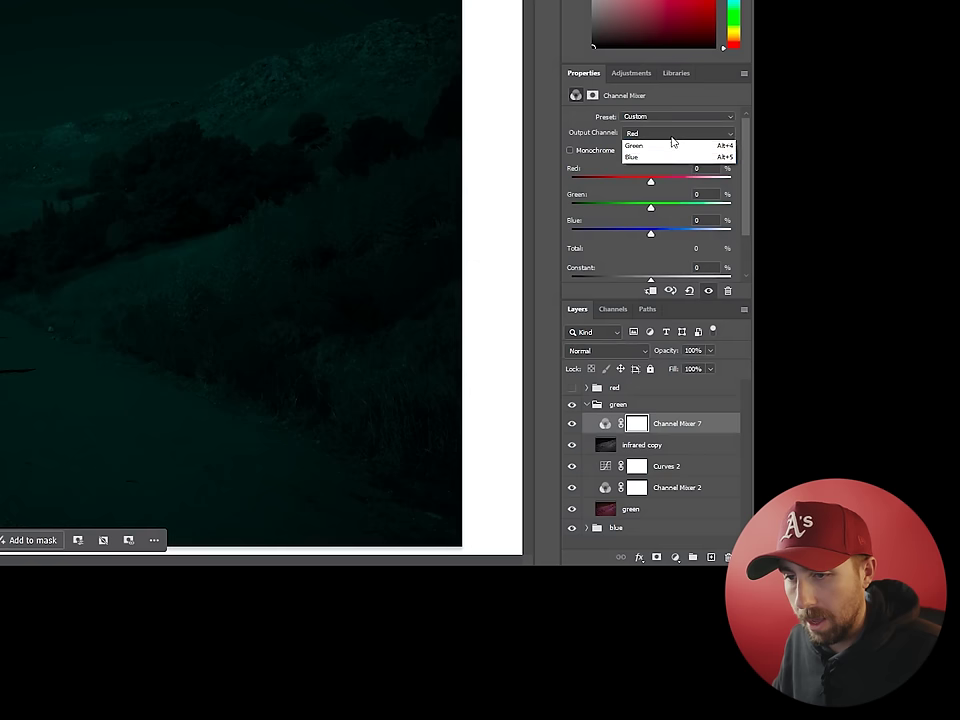
click(656, 156)
text(0)
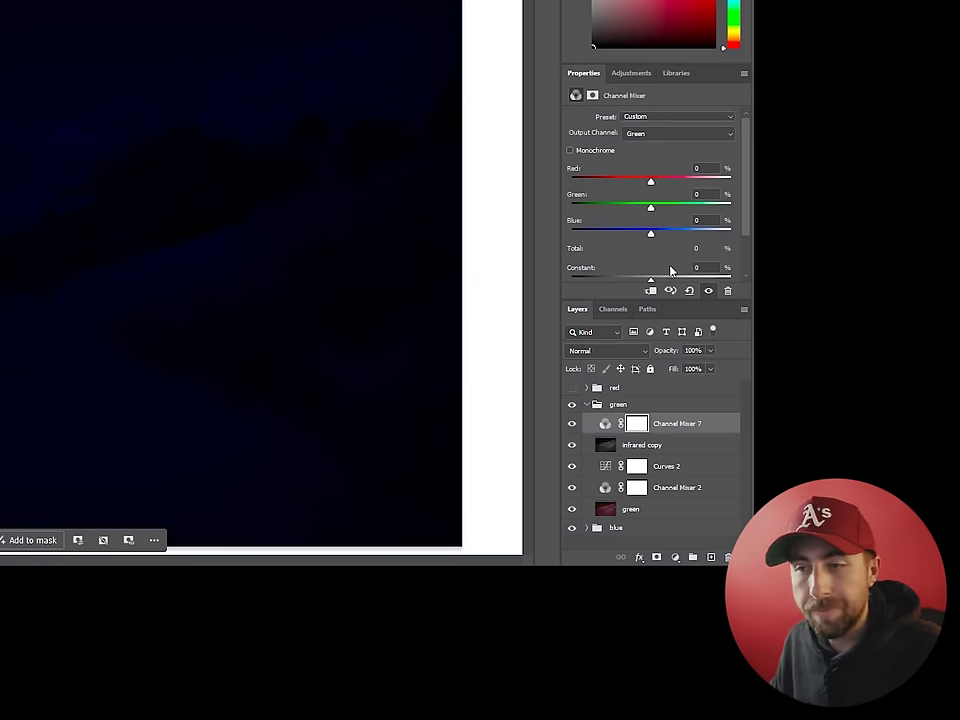
click(587, 404)
click(572, 404)
Add a Channel Mixer above the Curves adjustment in the blue group and set its Green and Blue output channels to 0%.
click(597, 422)
click(587, 421)
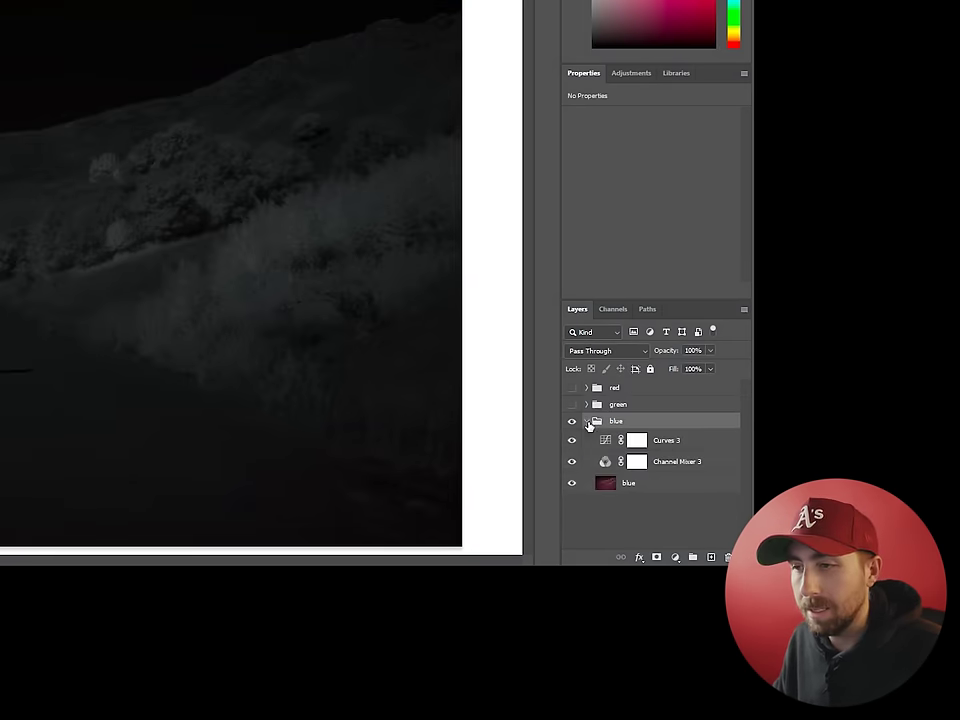
click(637, 440)
click(675, 557)
click(677, 480)
click(688, 133)
click(688, 135)
drag(712, 195, 681, 220)
text(0)
click(672, 133)
click(668, 169)
text(0)
click(602, 539)
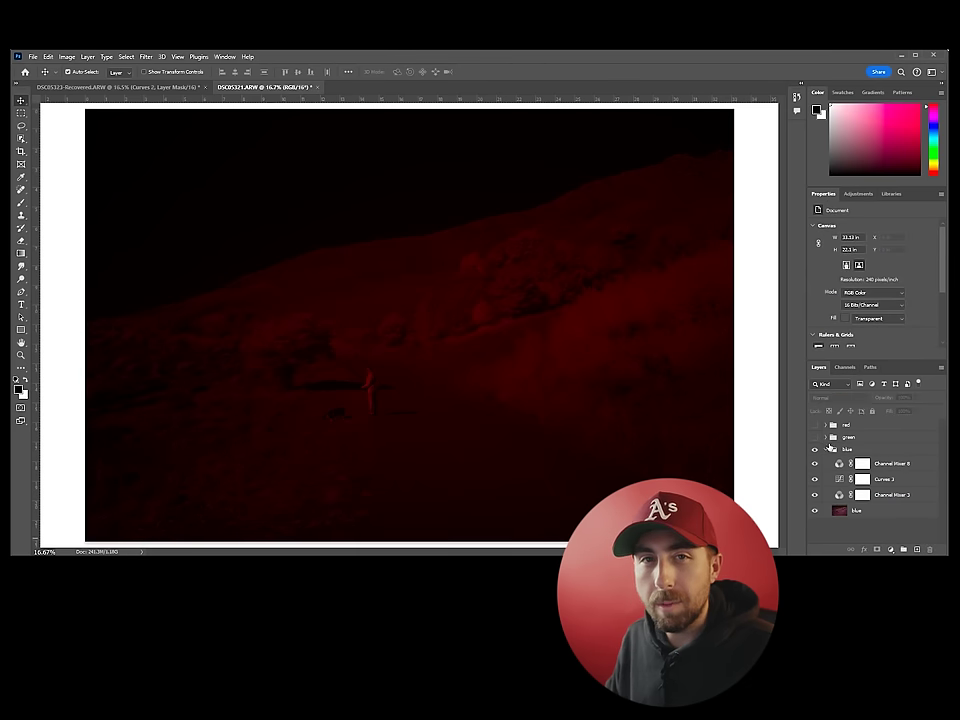
Collapse the blue group and make the green and red groups visible again.
click(831, 449)
click(825, 449)
click(815, 437)
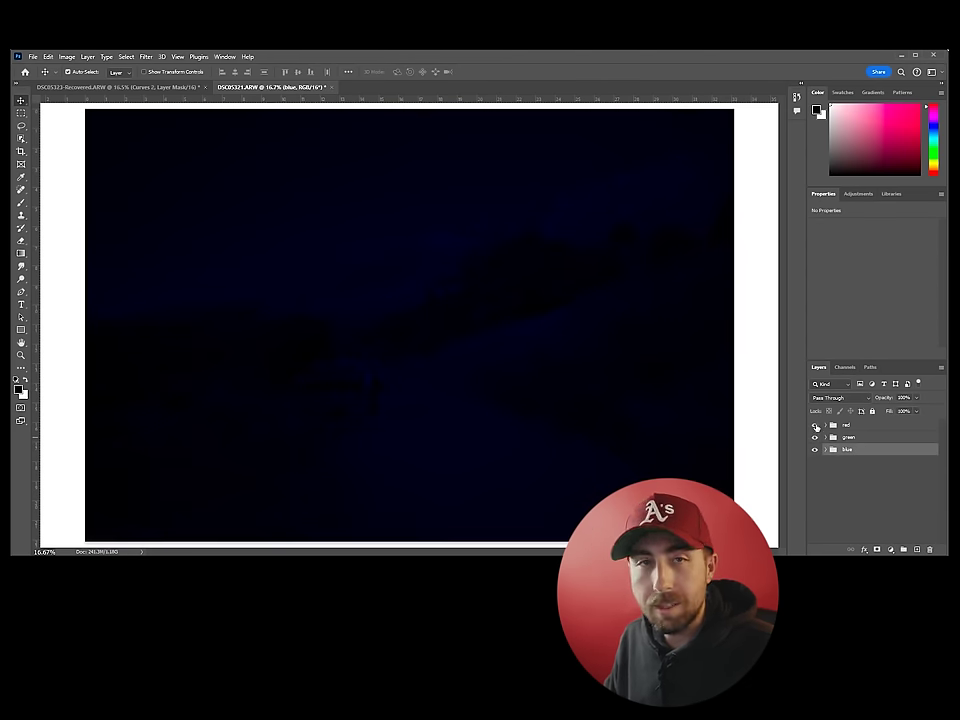
click(815, 425)
click(864, 488)
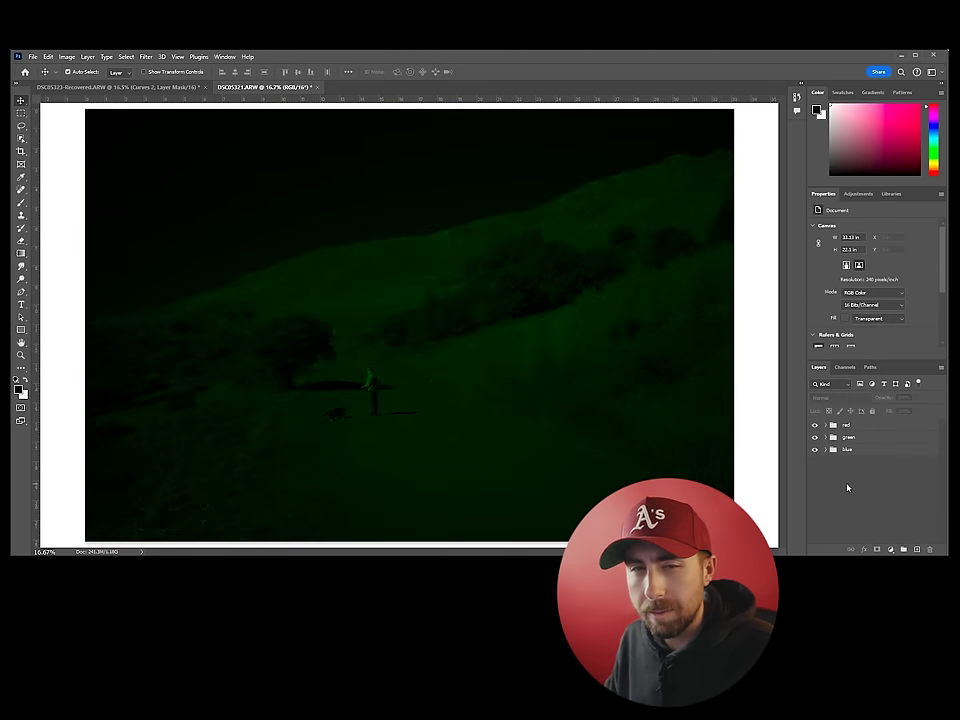
Set the blending mode of both the red and green groups to Screen.
click(848, 425)
click(832, 397)
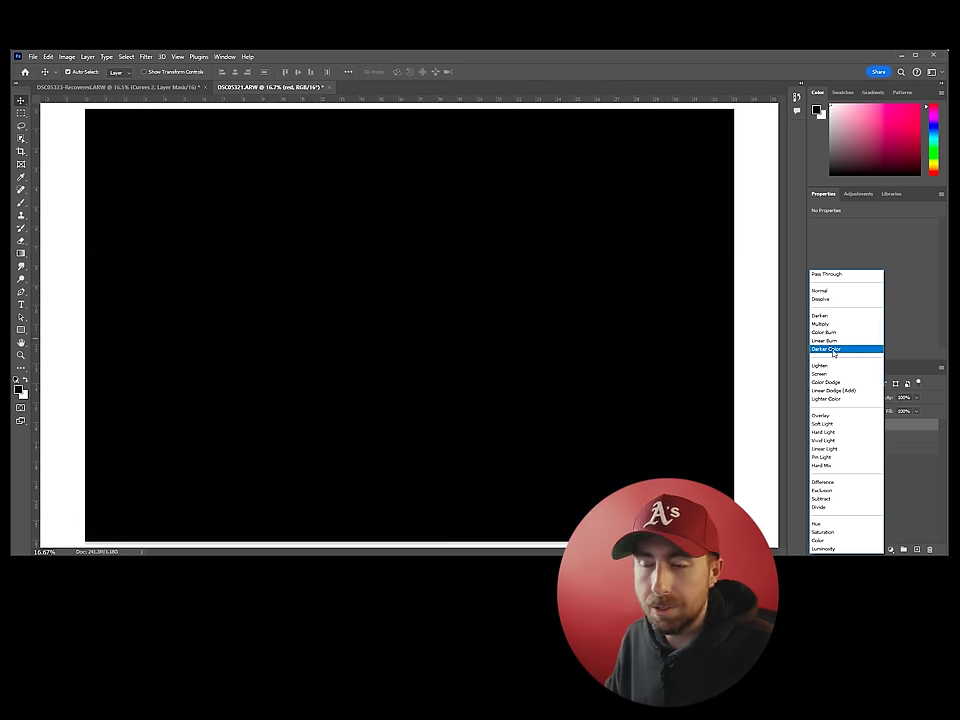
click(828, 374)
click(850, 437)
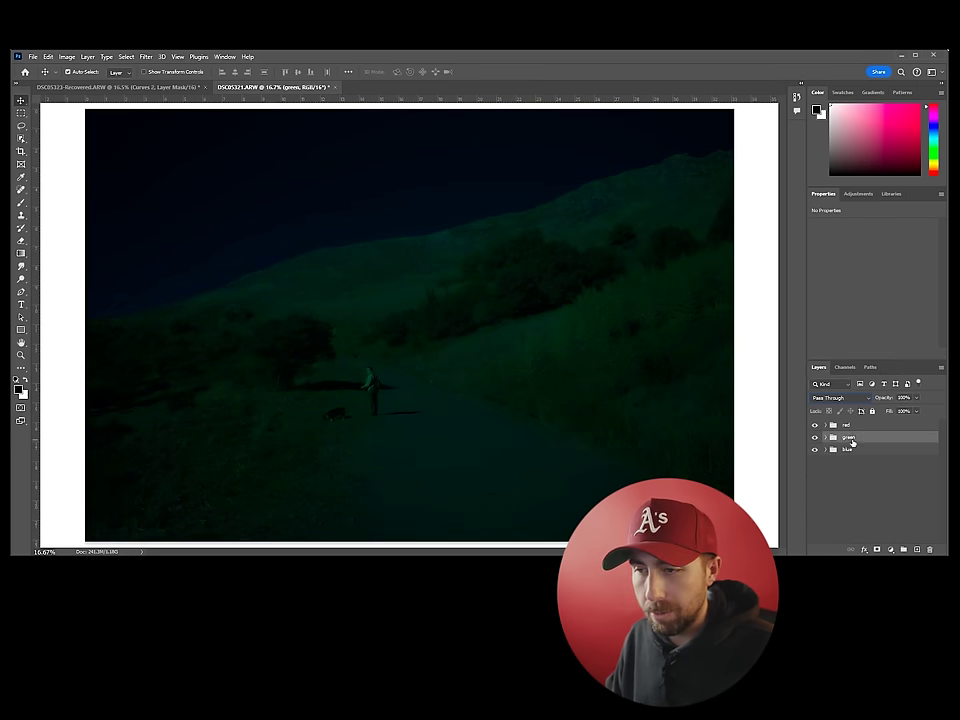
click(845, 398)
click(824, 374)
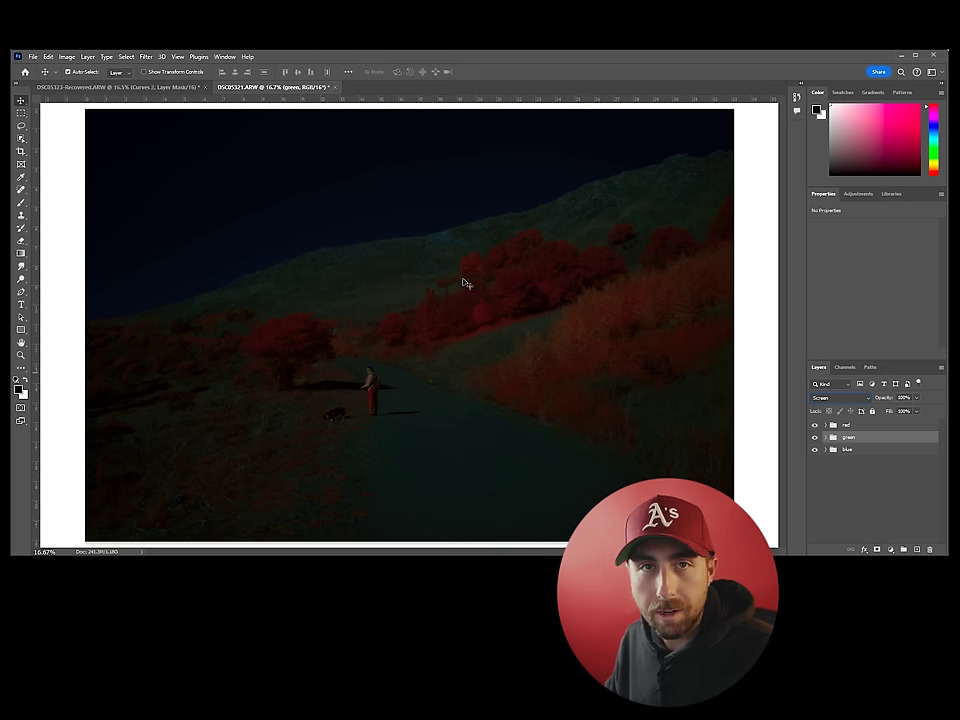
Add a Curves adjustment above all three groups and strongly brighten the combined image with a steep RGB curve.
click(847, 425)
click(891, 549)
click(890, 426)
drag(877, 296, 846, 292)
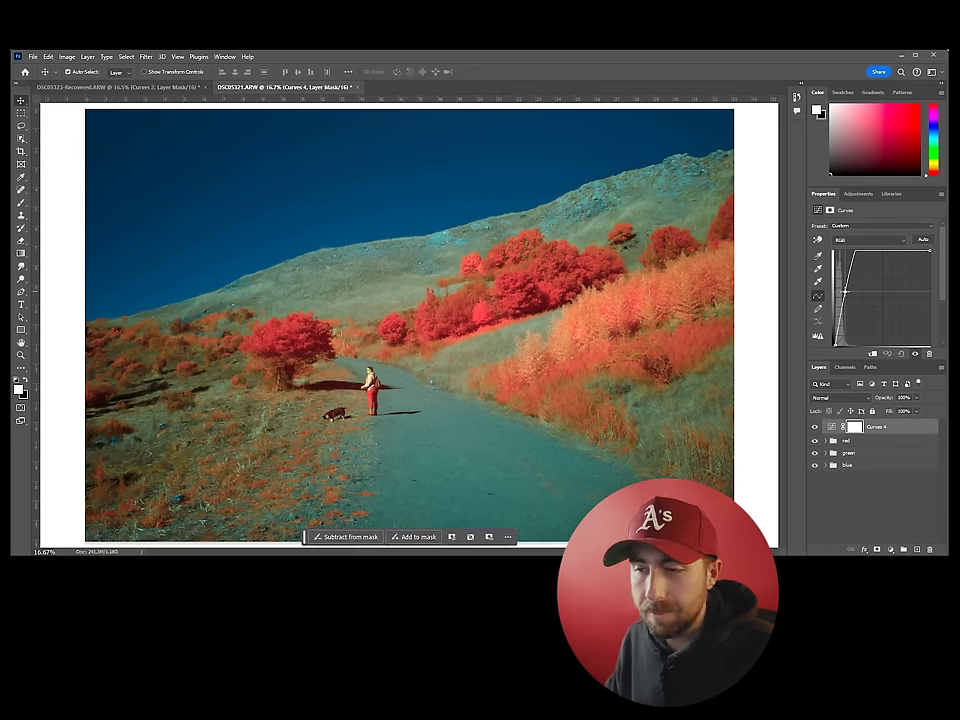